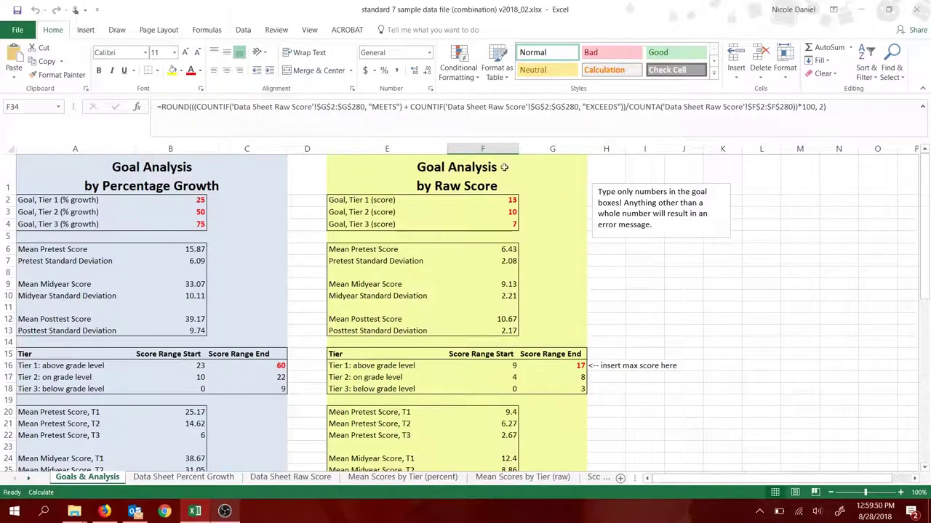
# Step: Save a copy of the workbook to My Drive in Google Drive File Stream, named with the teacher's name plus "Standard 7 18-19"
pyautogui.click(660, 329)
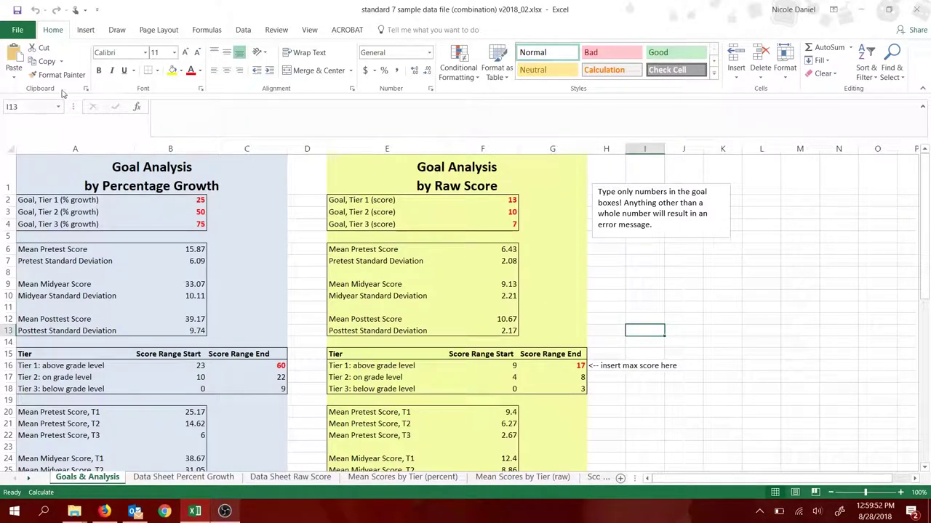
pyautogui.click(17, 30)
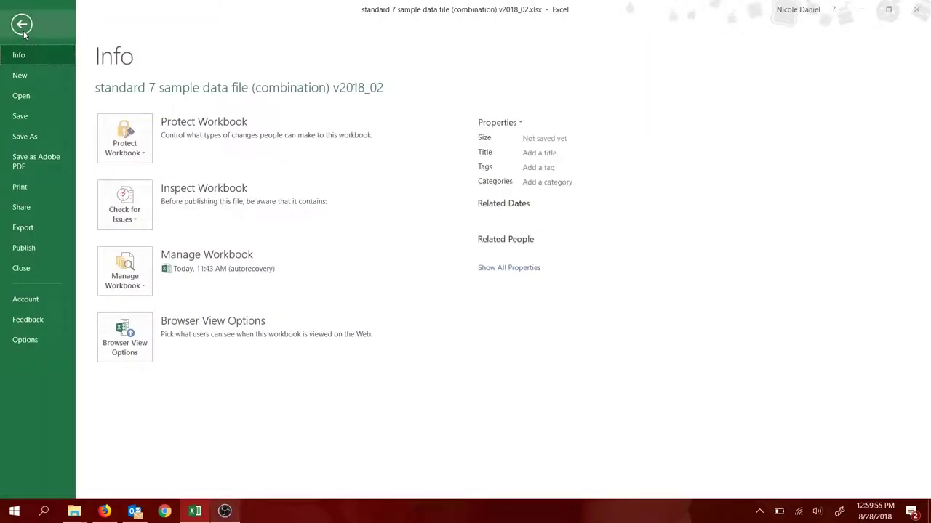
pyautogui.click(35, 137)
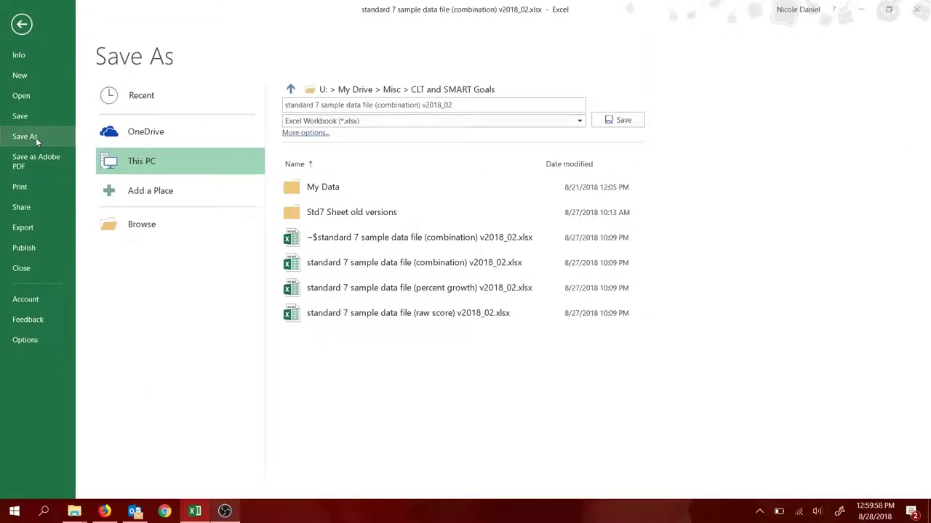
pyautogui.click(151, 224)
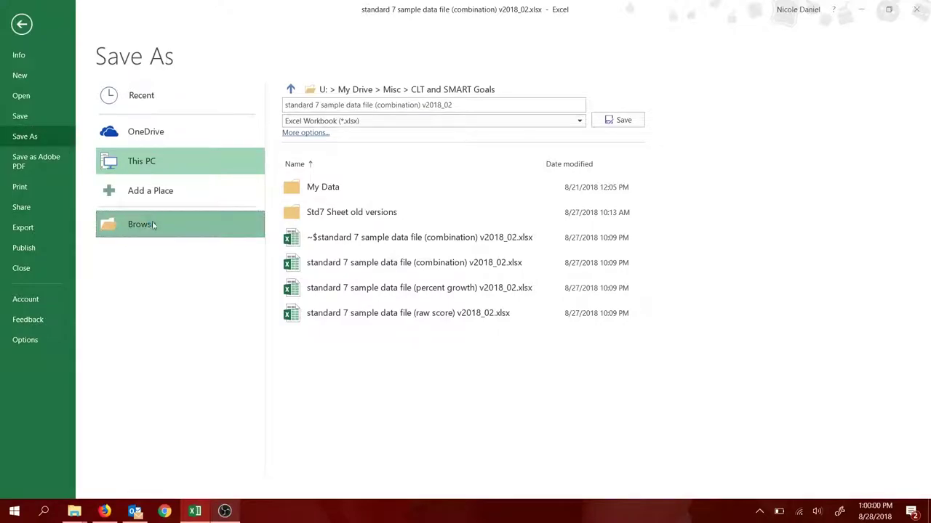
pyautogui.click(153, 224)
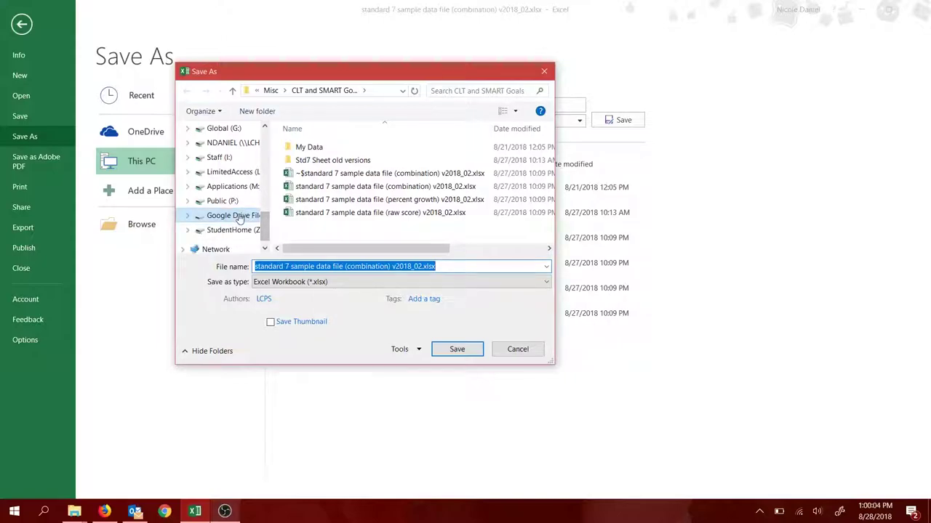
pyautogui.click(239, 216)
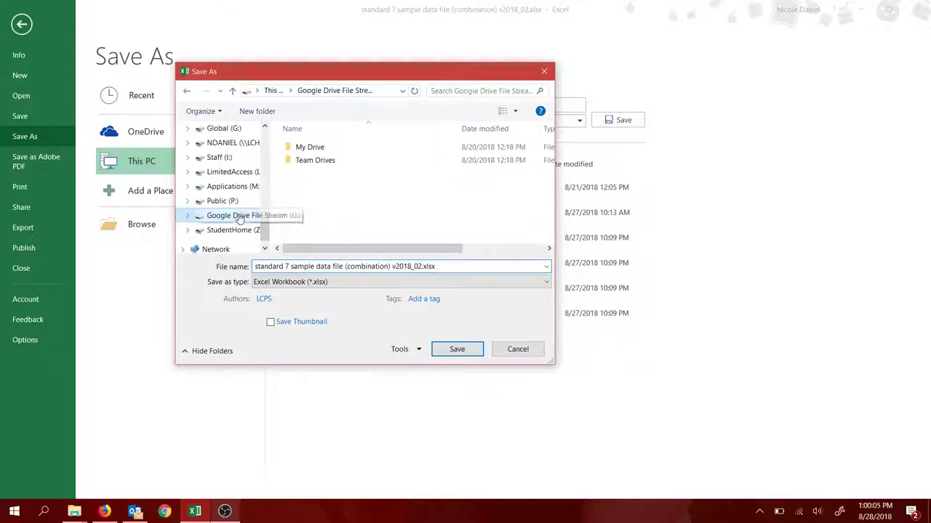
pyautogui.doubleClick(381, 149)
pyautogui.click(353, 267)
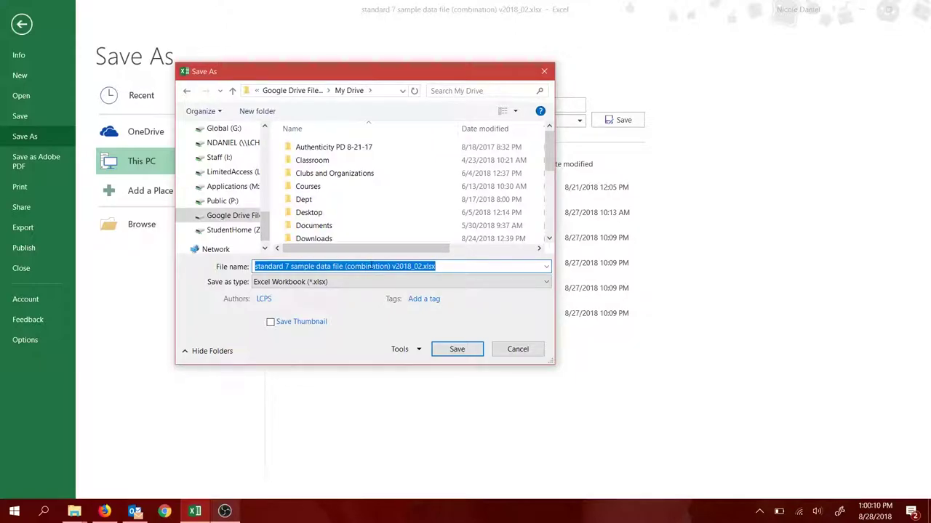
pyautogui.write('Susie Sample Standard 7 18-19')
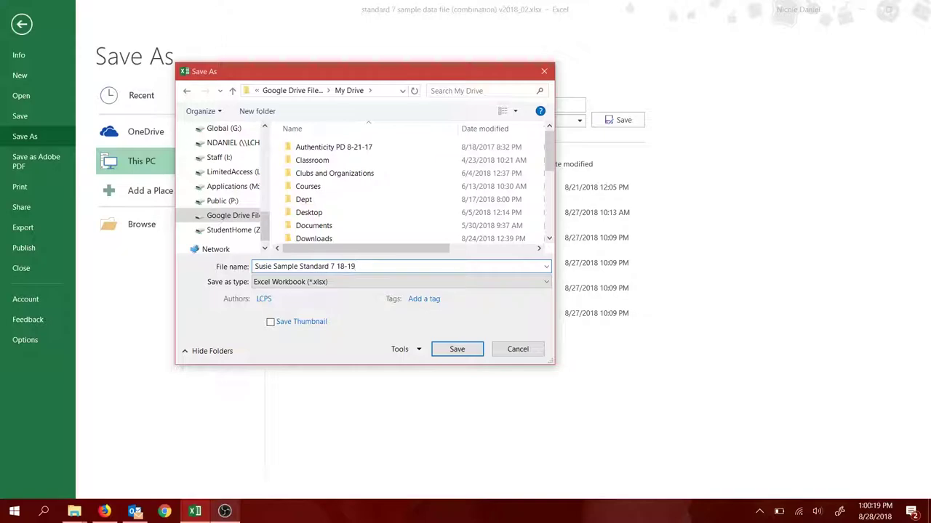
pyautogui.press('Return')
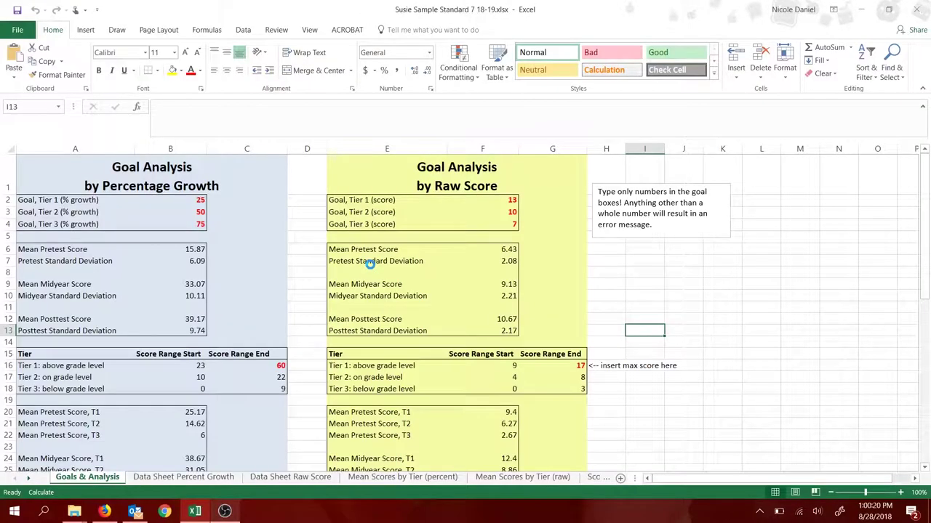
pyautogui.press('Return')
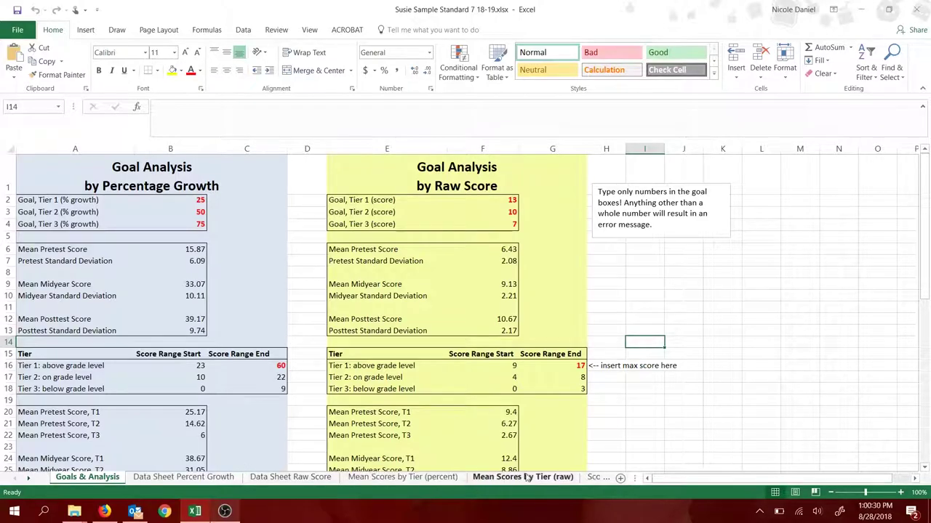
# Step: Delete the "Scores by Student, A1" chart sheet from the workbook
pyautogui.click(29, 479)
pyautogui.click(29, 479)
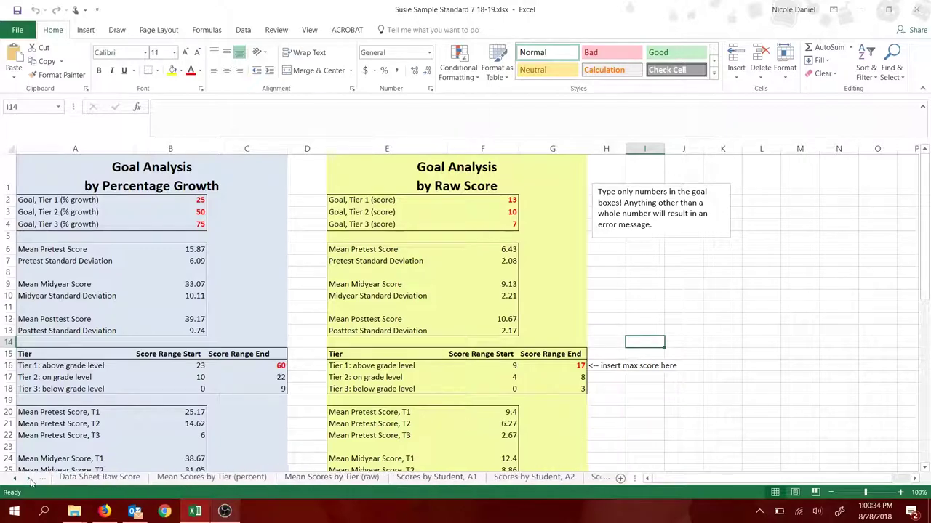
pyautogui.click(29, 479)
pyautogui.click(29, 479)
pyautogui.click(29, 479)
pyautogui.click(29, 479)
pyautogui.click(29, 478)
pyautogui.click(29, 478)
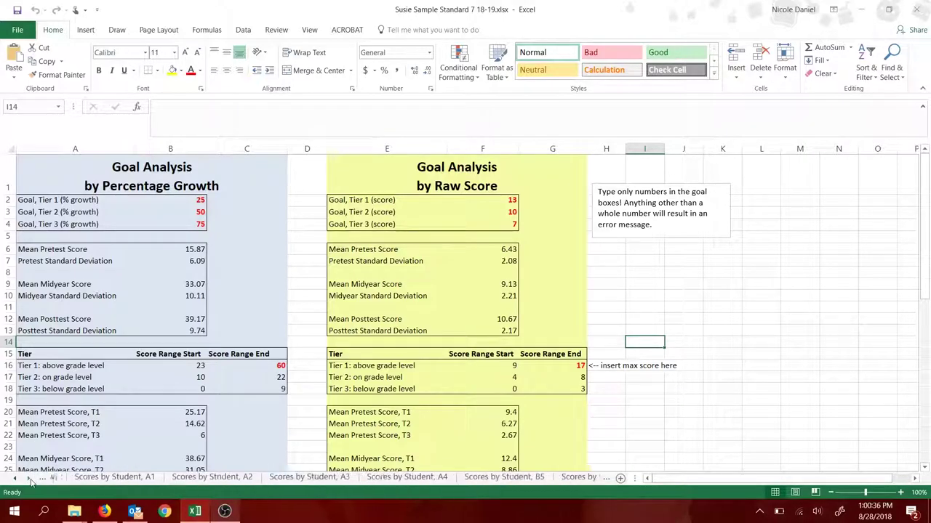
pyautogui.click(29, 479)
pyautogui.click(87, 476)
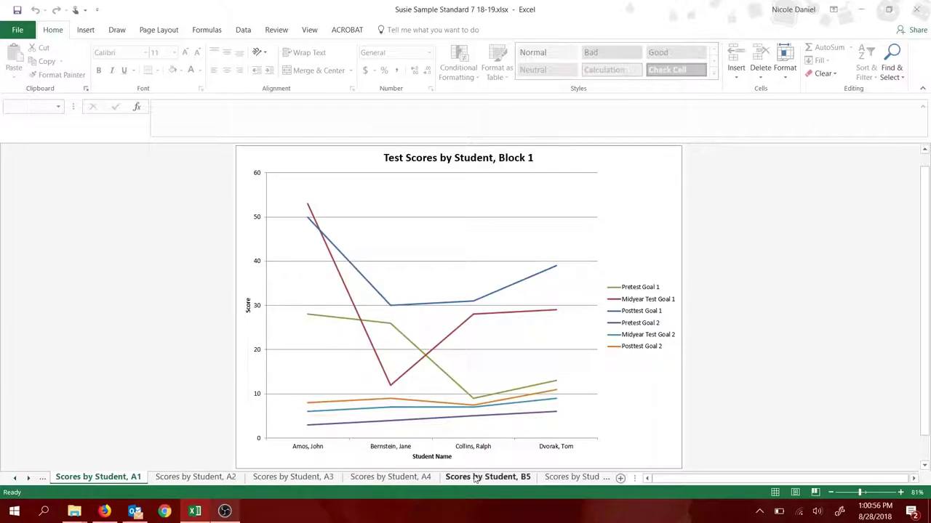
pyautogui.rightClick(113, 480)
pyautogui.click(79, 455)
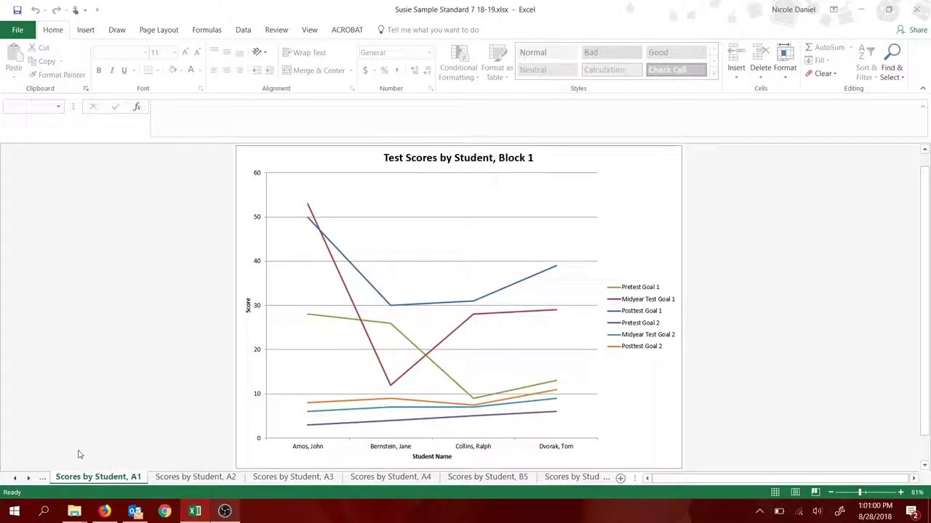
pyautogui.rightClick(85, 477)
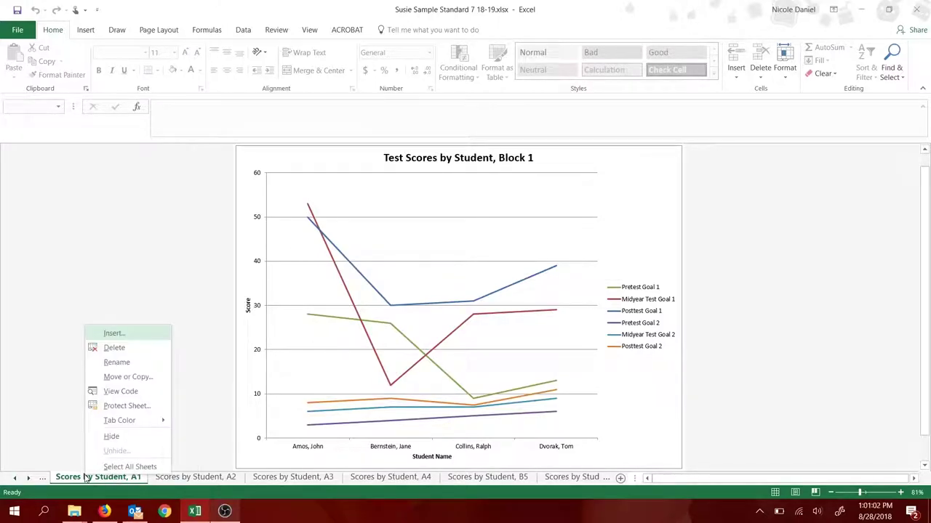
pyautogui.click(102, 351)
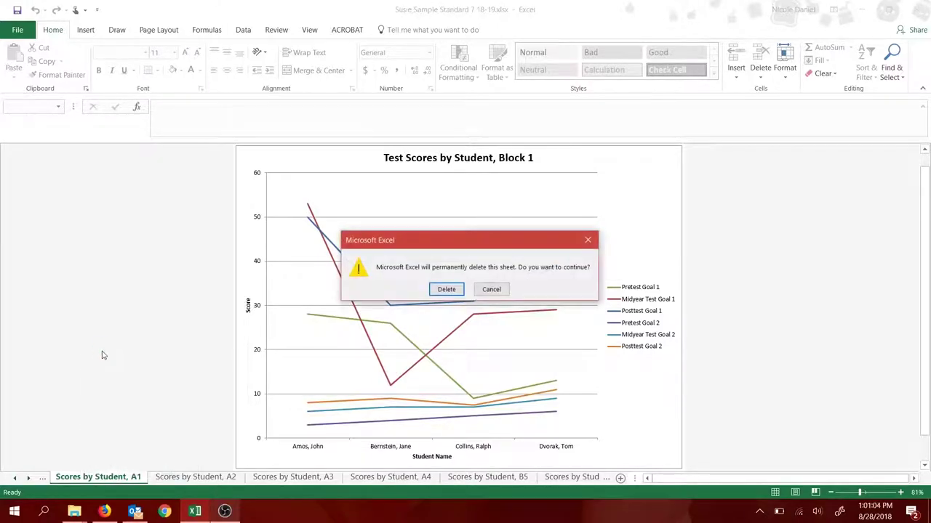
pyautogui.click(446, 290)
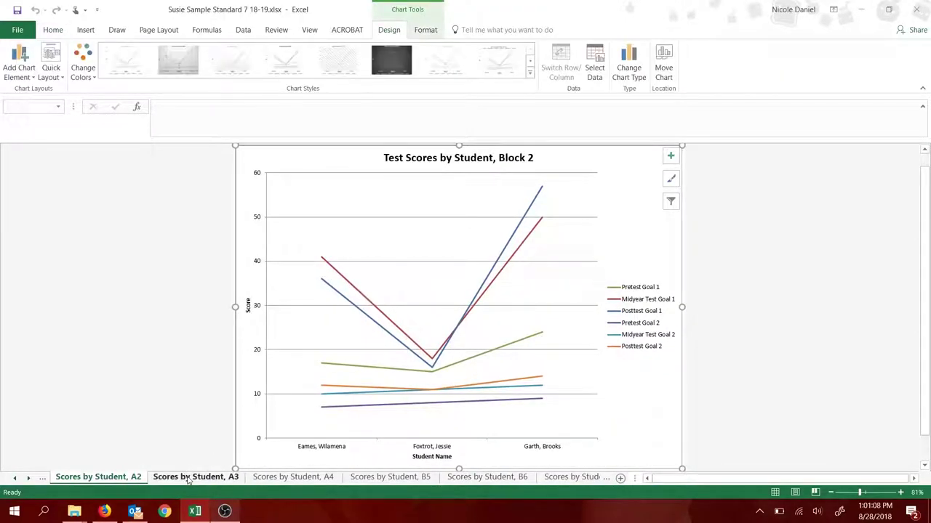
# Step: Delete the "Scores by Student, A4" chart sheet from the workbook
pyautogui.click(285, 481)
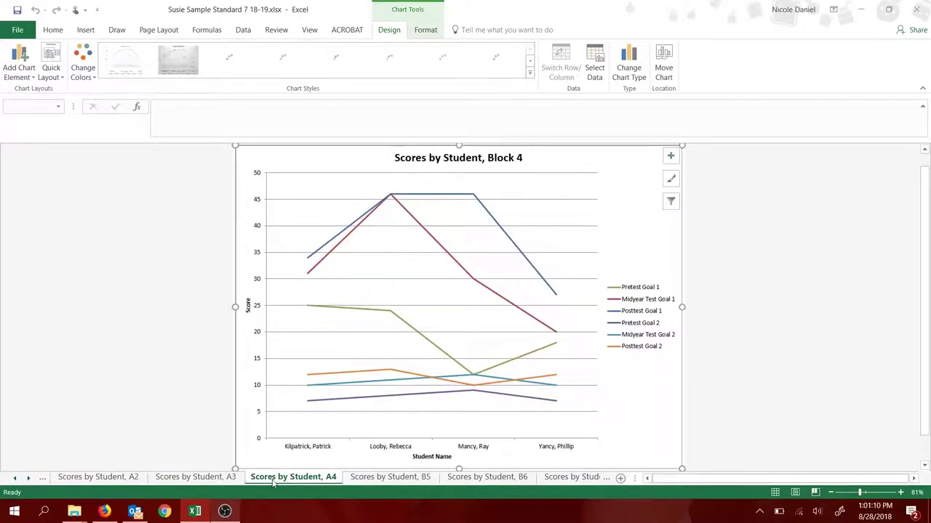
pyautogui.rightClick(273, 485)
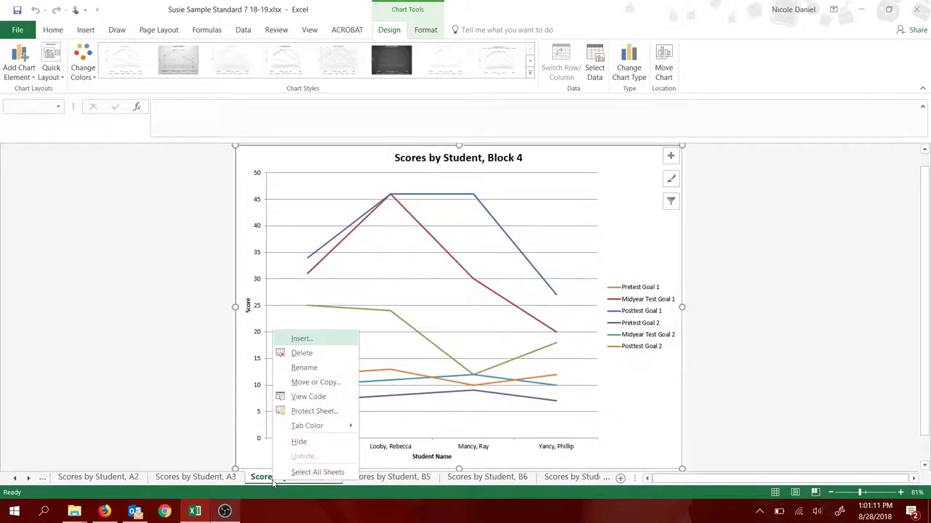
pyautogui.click(295, 353)
pyautogui.click(446, 291)
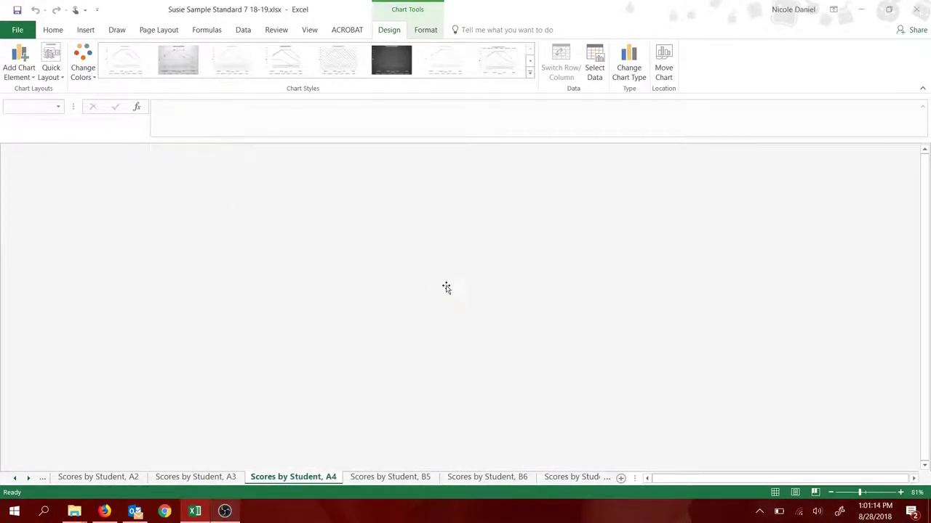
# Step: Delete the "Scores by Student, B6" chart sheet from the workbook
pyautogui.click(374, 481)
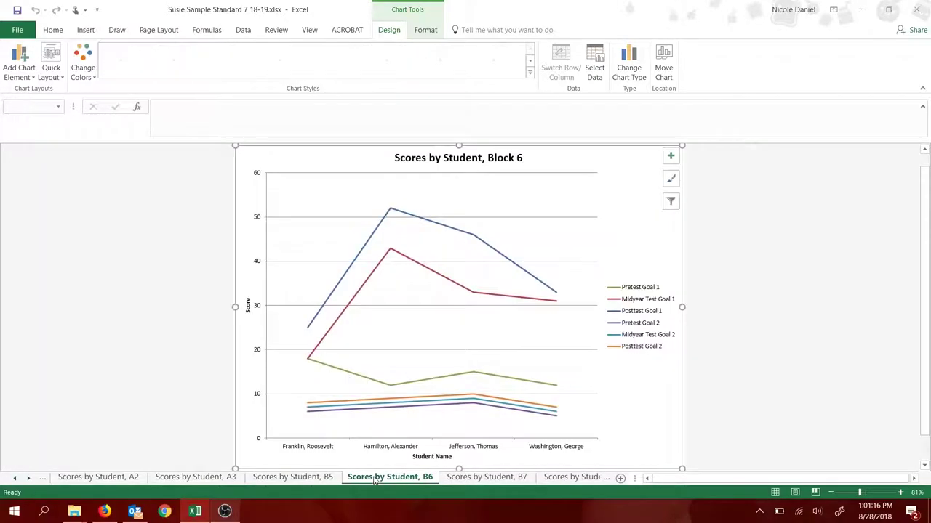
pyautogui.rightClick(374, 480)
pyautogui.click(400, 351)
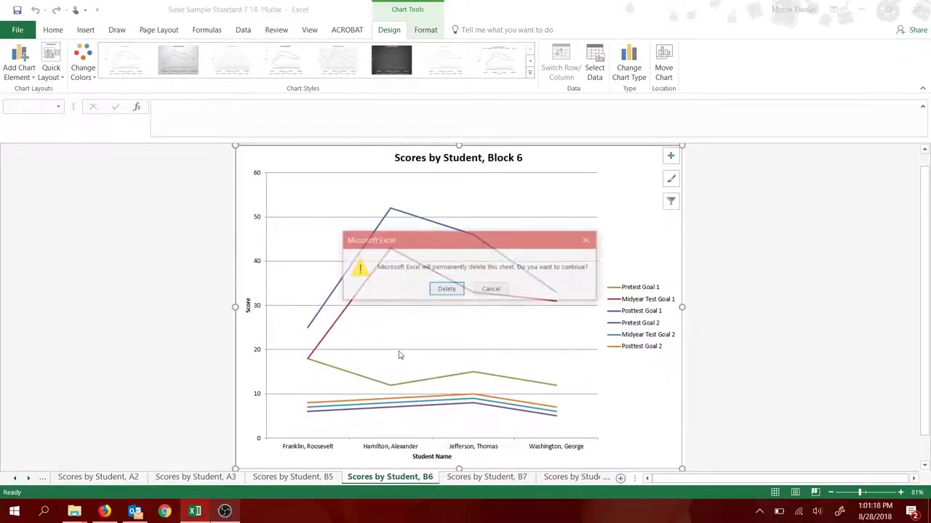
pyautogui.click(446, 289)
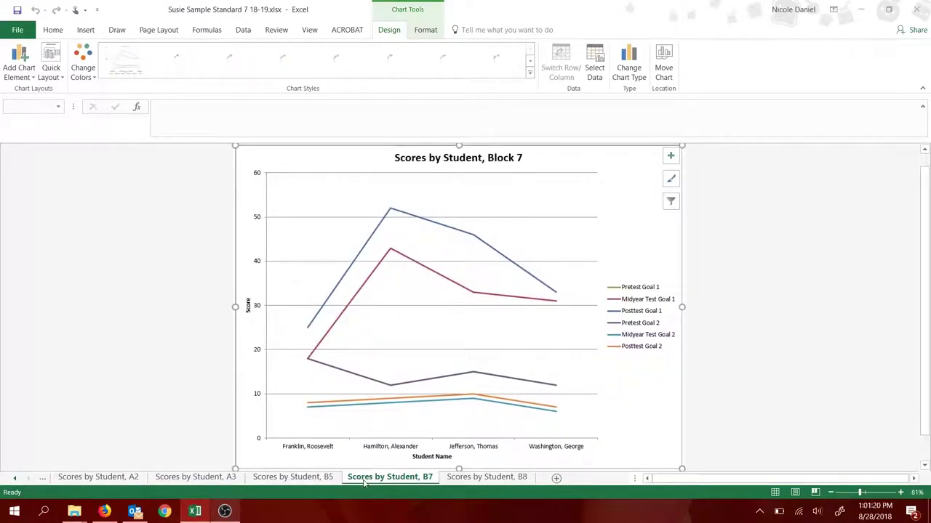
# Step: Delete the "Scores by Student, B7" and "Scores by Student, B8" chart sheets from the workbook
pyautogui.rightClick(368, 480)
pyautogui.click(393, 353)
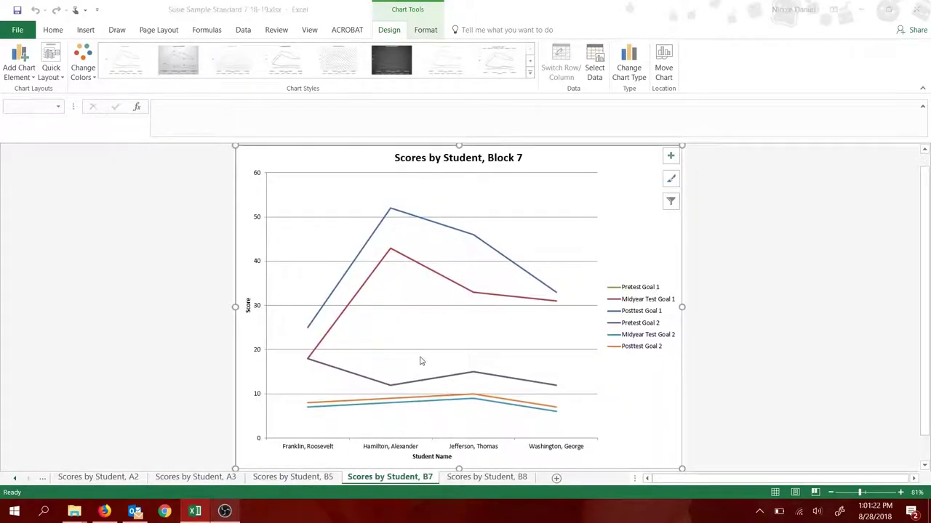
pyautogui.click(455, 293)
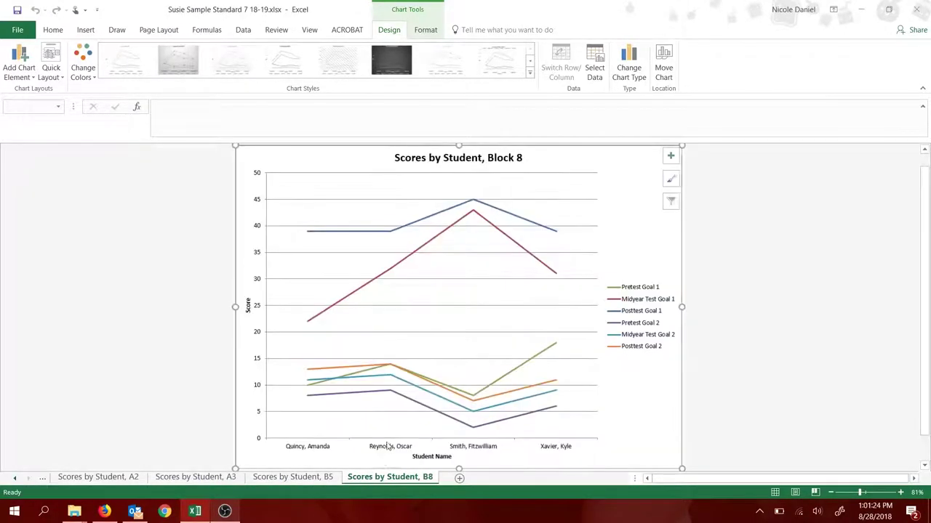
pyautogui.rightClick(382, 481)
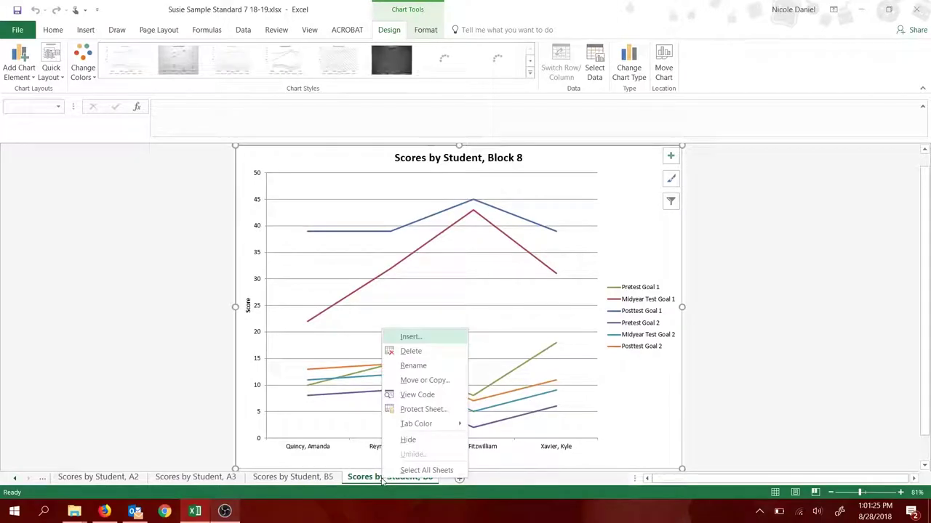
pyautogui.click(412, 355)
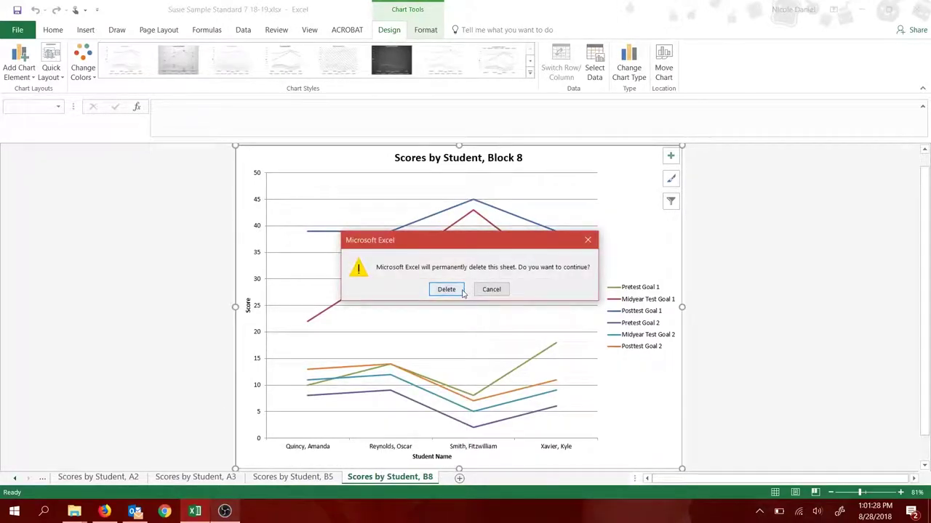
pyautogui.click(445, 289)
# Step: Clear the dummy pretest, midyear and posttest scores in D2:F31 on the Data Sheet Percent Growth worksheet
pyautogui.click(18, 478)
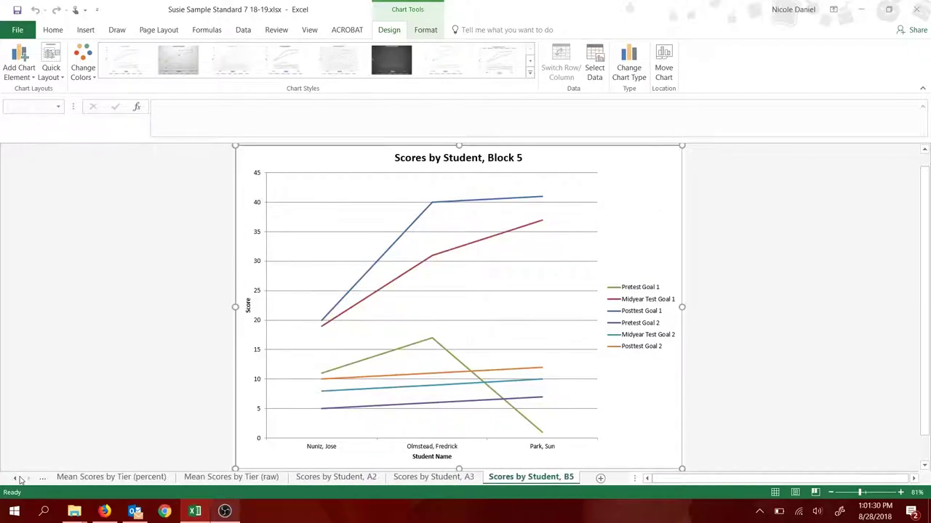
pyautogui.click(166, 480)
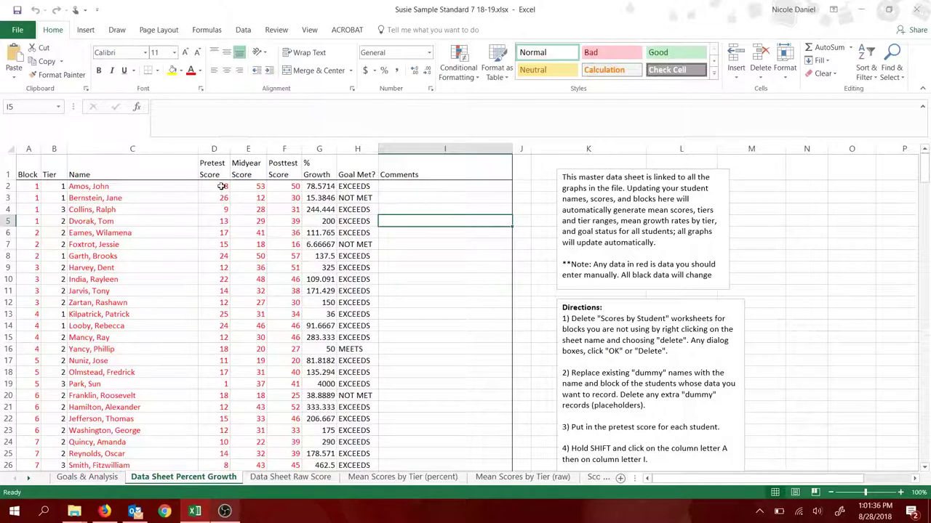
pyautogui.moveTo(223, 186); pyautogui.dragTo(278, 359)
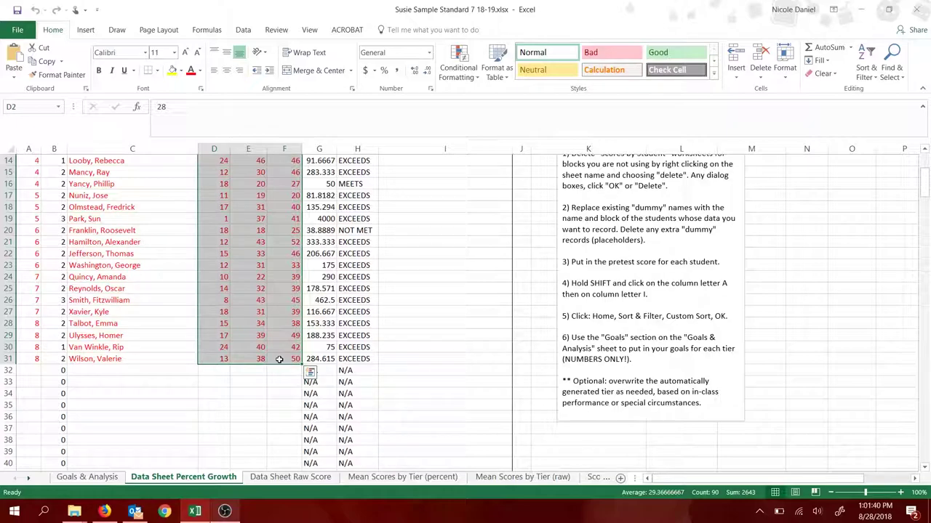
pyautogui.scroll(5, 278, 359)
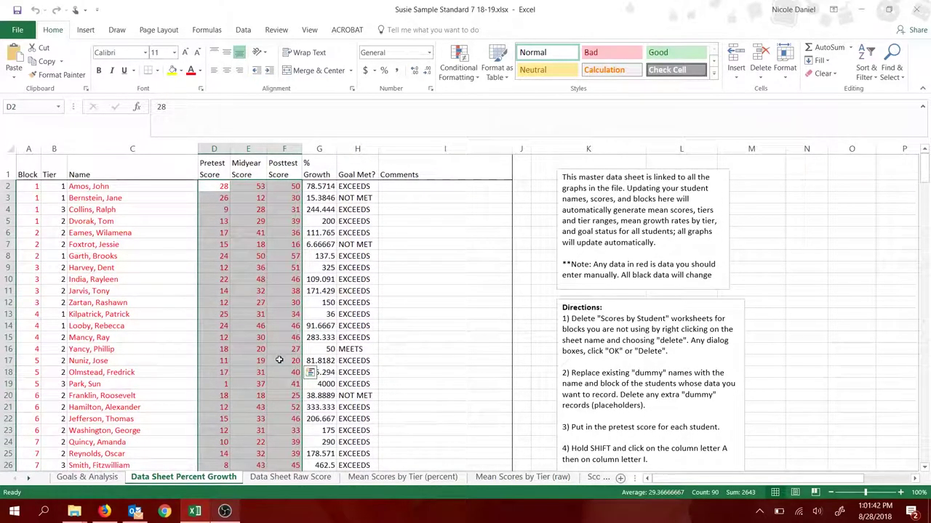
pyautogui.rightClick(280, 361)
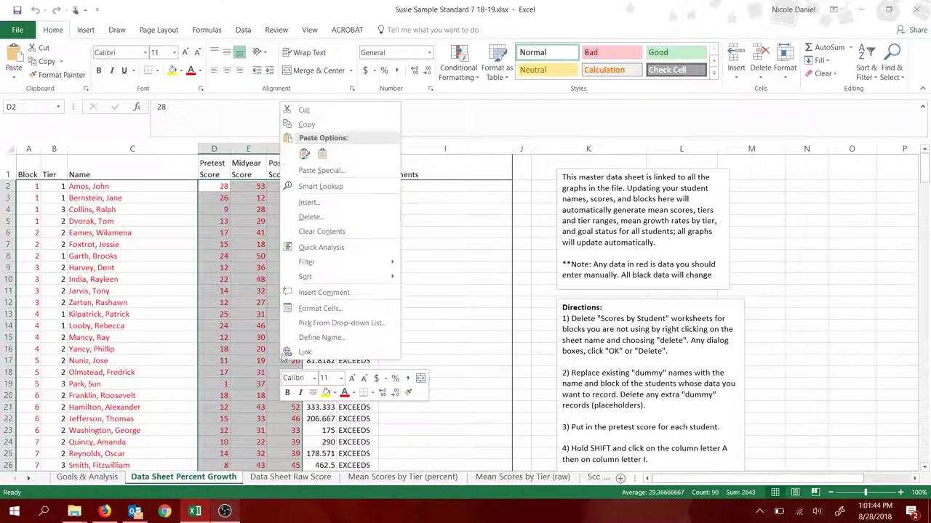
pyautogui.click(342, 231)
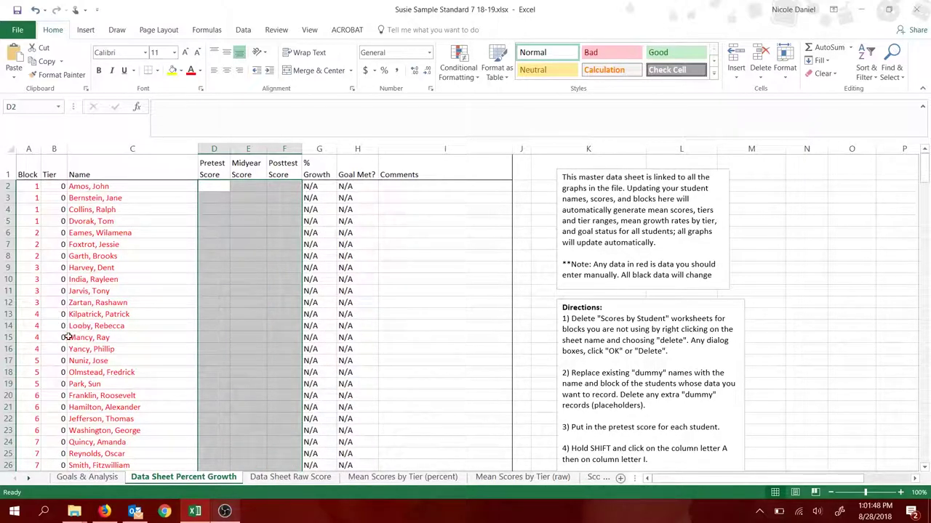
pyautogui.click(174, 244)
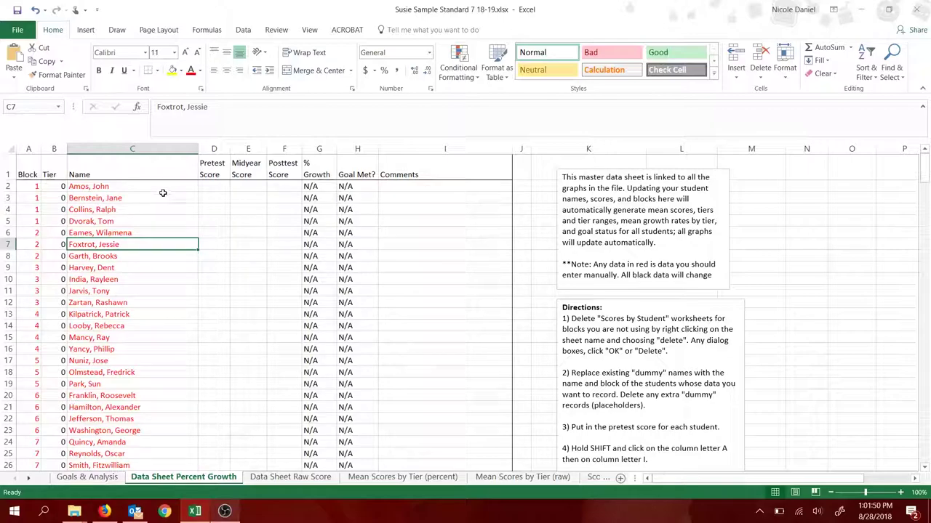
pyautogui.moveTo(160, 187); pyautogui.dragTo(147, 380)
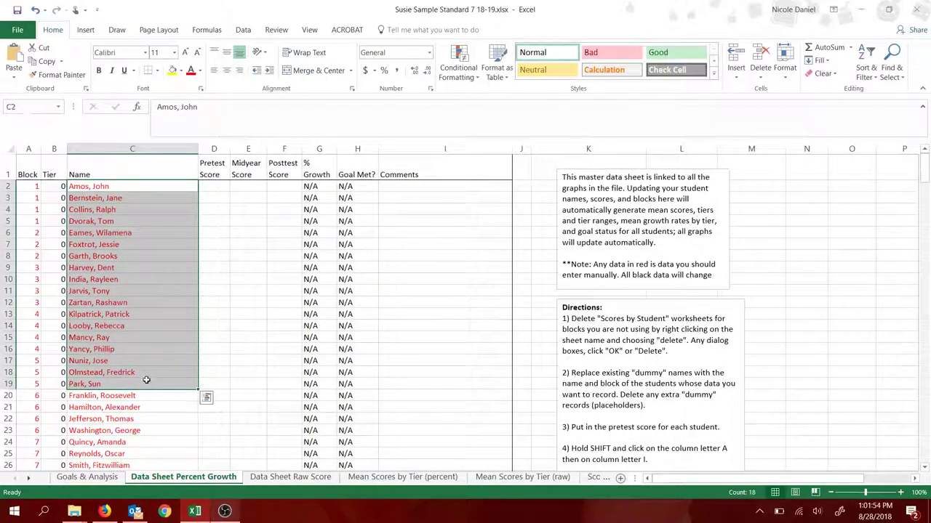
pyautogui.click(161, 198)
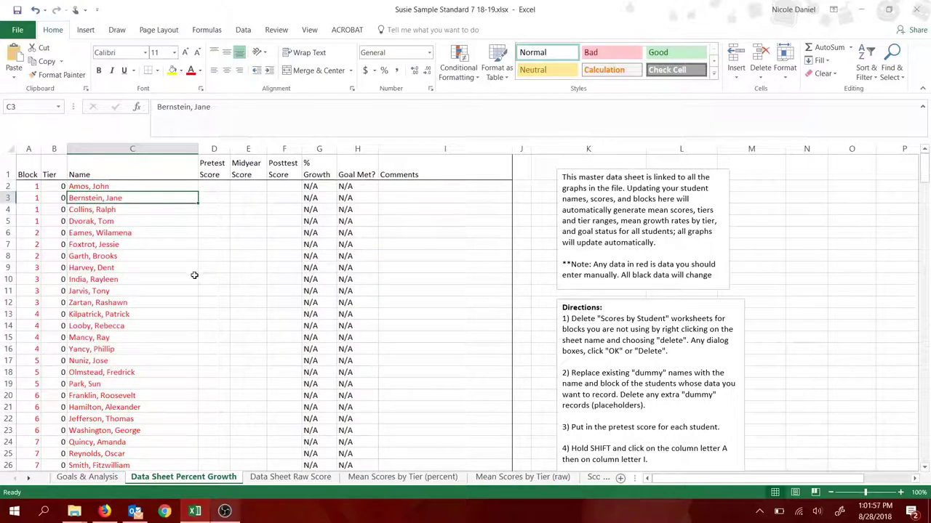
pyautogui.click(136, 187)
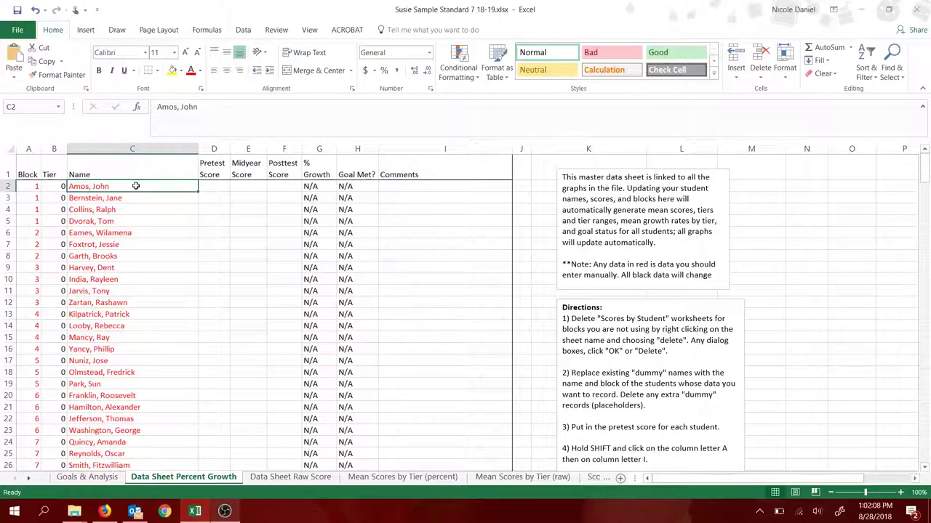
# Step: Set the block number to 2 for the students in A2:A12
pyautogui.click(26, 186)
pyautogui.write('2')
pyautogui.press('Return')
pyautogui.write('2')
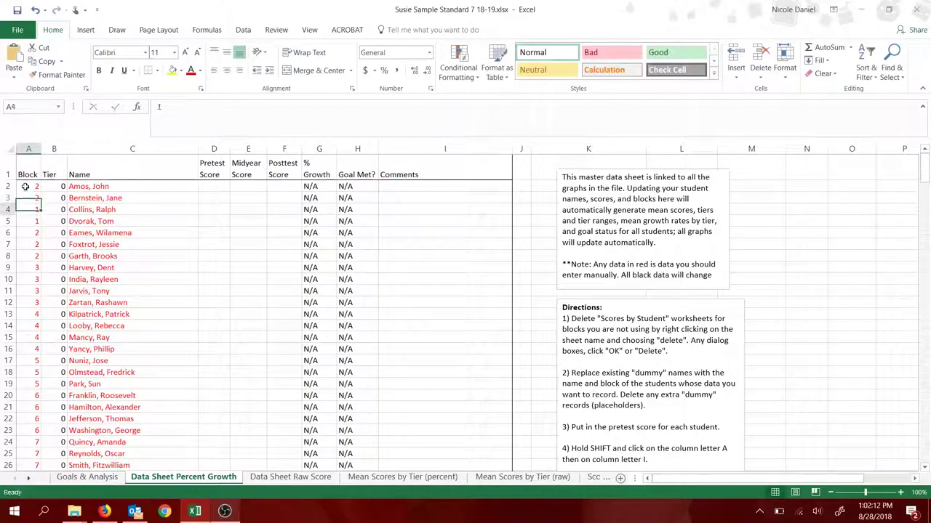
pyautogui.press('Return')
pyautogui.click(33, 186)
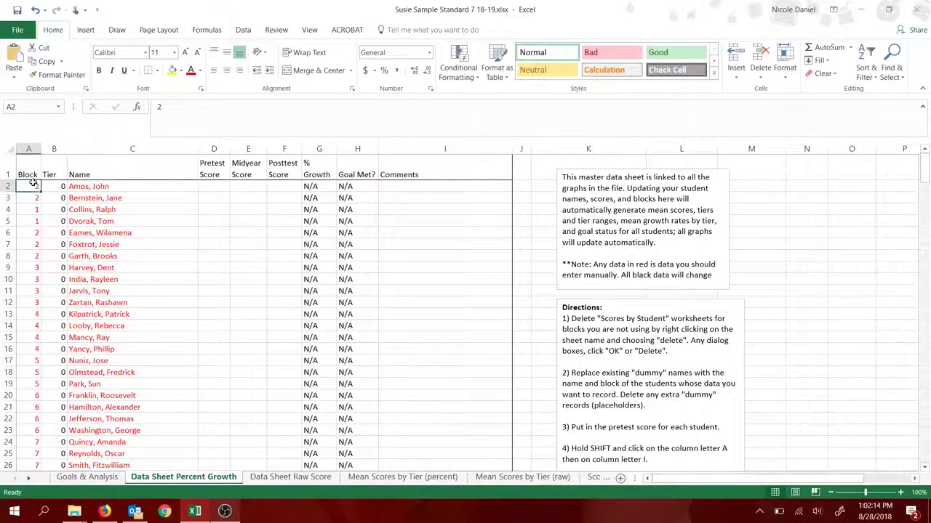
pyautogui.moveTo(27, 187)
pyautogui.mouseDown()
pyautogui.moveTo(40, 203)
pyautogui.moveTo(32, 314)
pyautogui.mouseUp()
# Step: Set the block number to 3 for the students in A13:A23
pyautogui.click(32, 314)
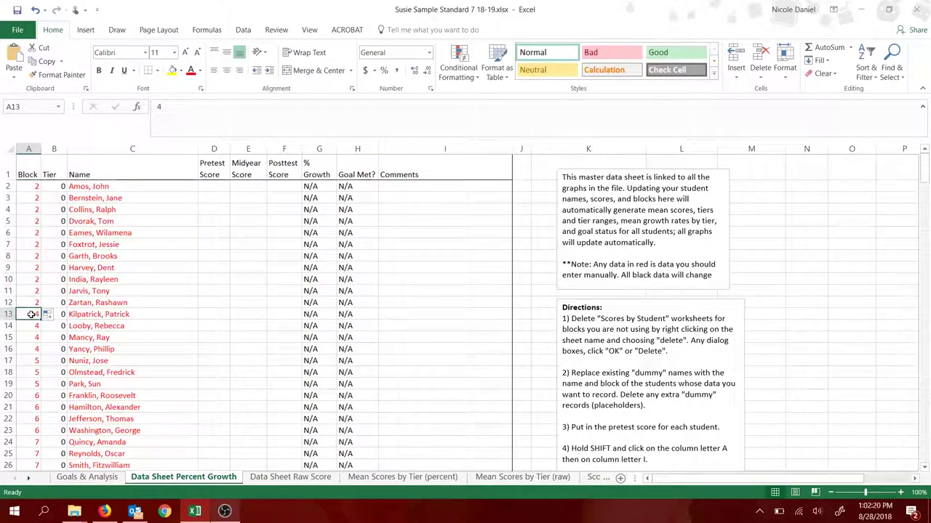
pyautogui.press('Return')
pyautogui.write('3')
pyautogui.press('Return')
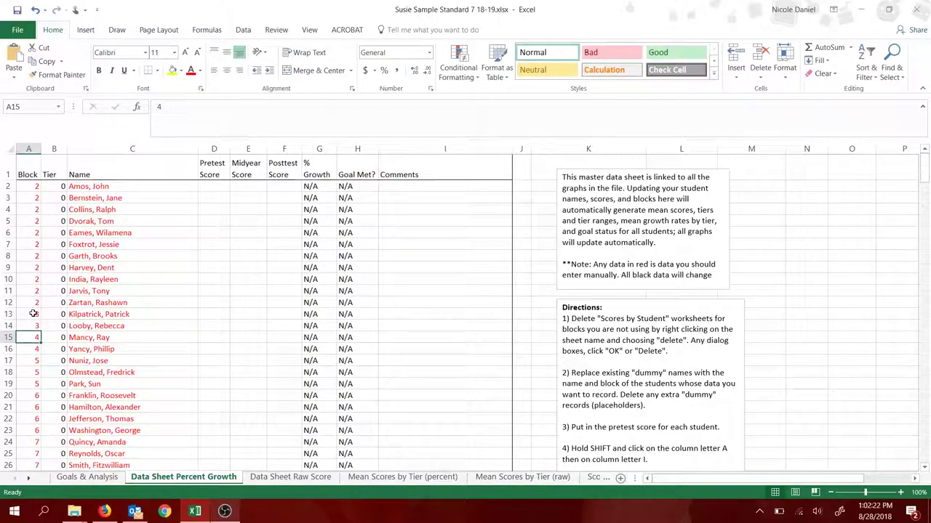
pyautogui.click(36, 315)
pyautogui.moveTo(36, 321); pyautogui.dragTo(33, 328)
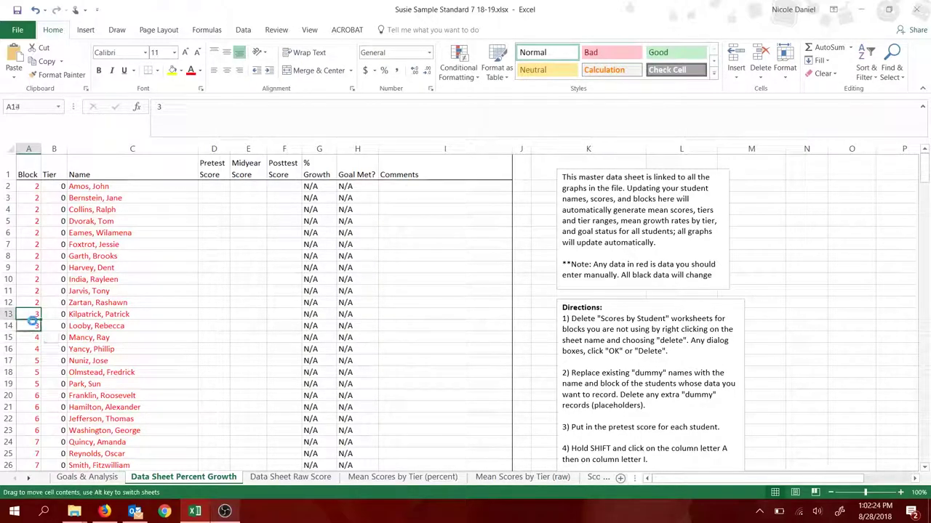
pyautogui.click(489, 288)
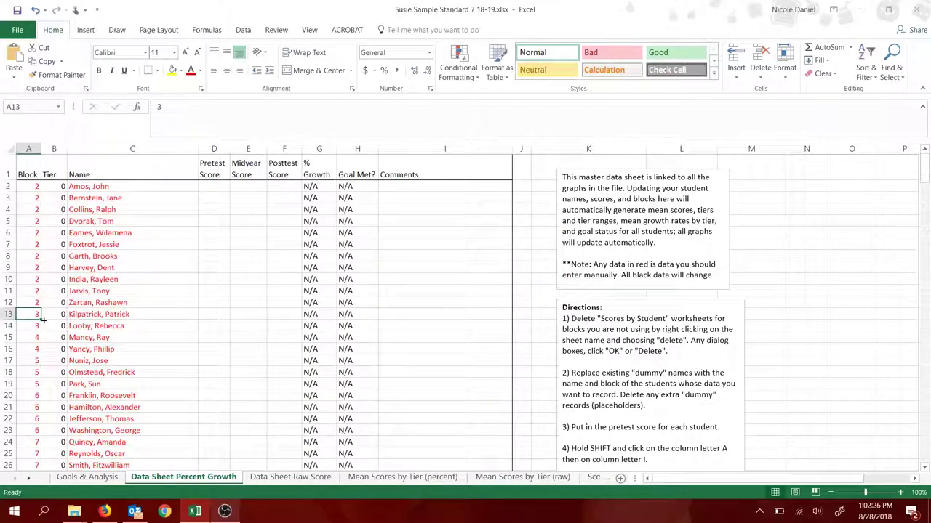
pyautogui.moveTo(42, 320); pyautogui.dragTo(35, 442)
# Step: Set the block number to 4 for the students in A24:A31
pyautogui.scroll(-3, 35, 441)
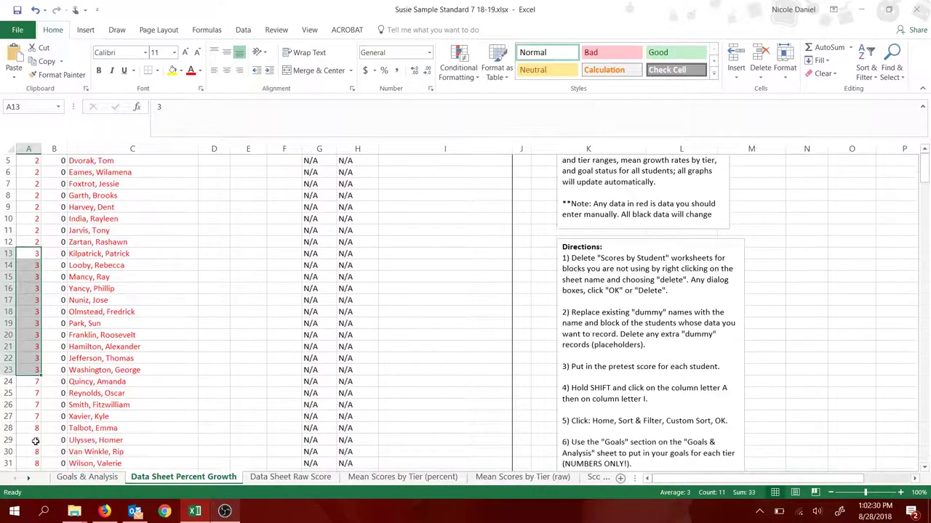
pyautogui.click(33, 311)
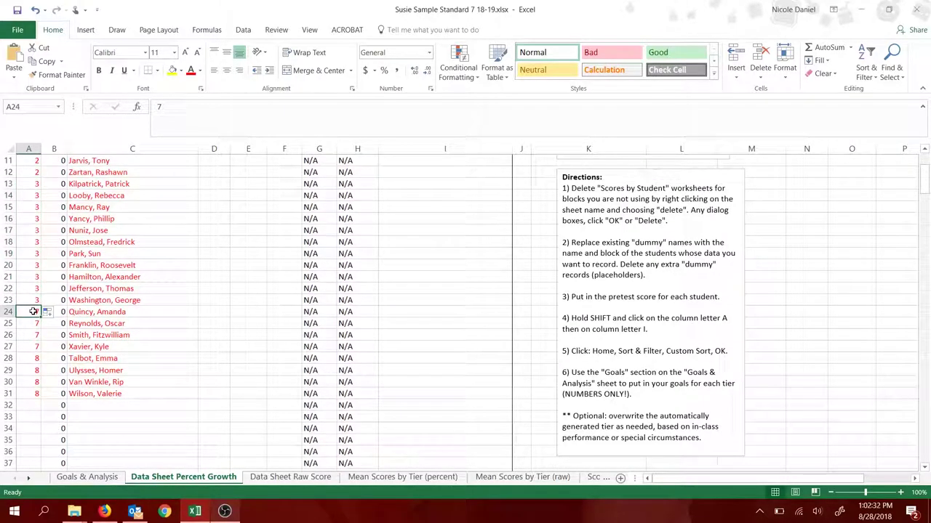
pyautogui.press('Down')
pyautogui.write('4')
pyautogui.press('Return')
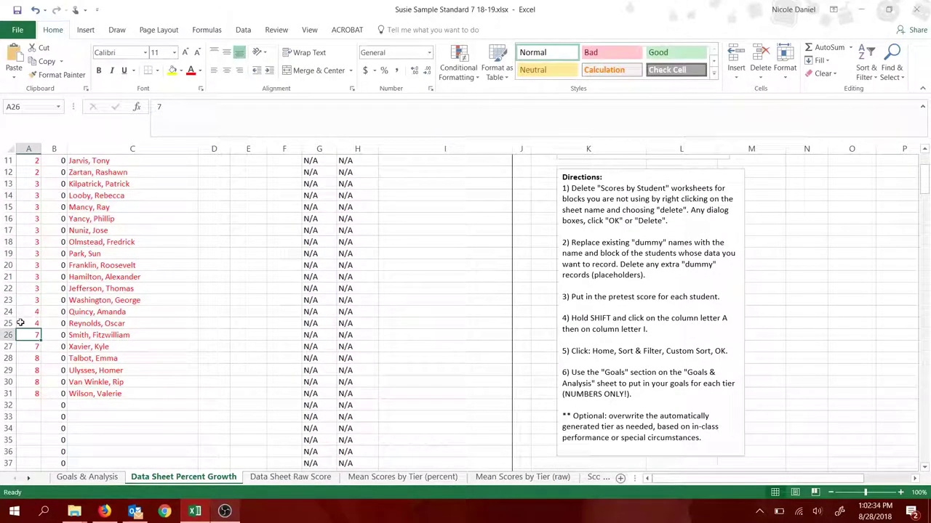
pyautogui.moveTo(22, 312); pyautogui.dragTo(42, 399)
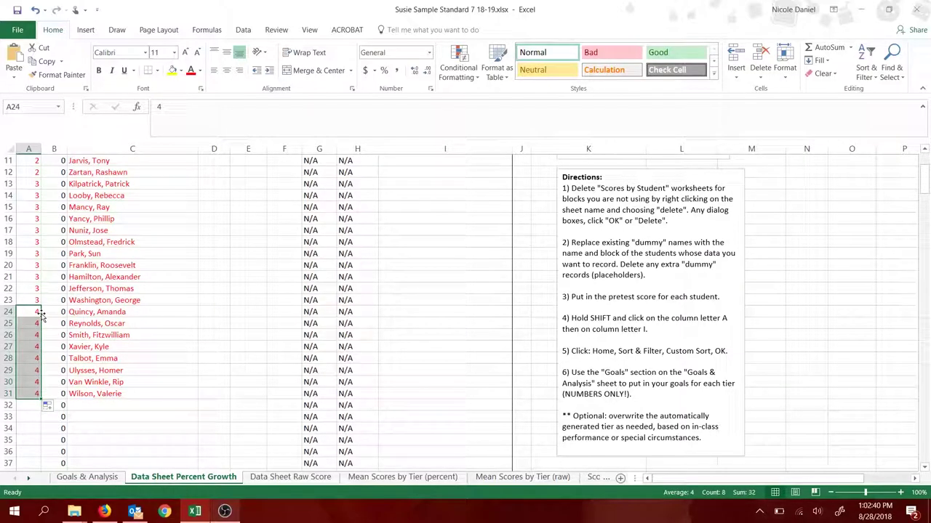
# Step: Change the block number of the students in A24:A31 to 5
pyautogui.write('5 5 5 5 5 5 5')
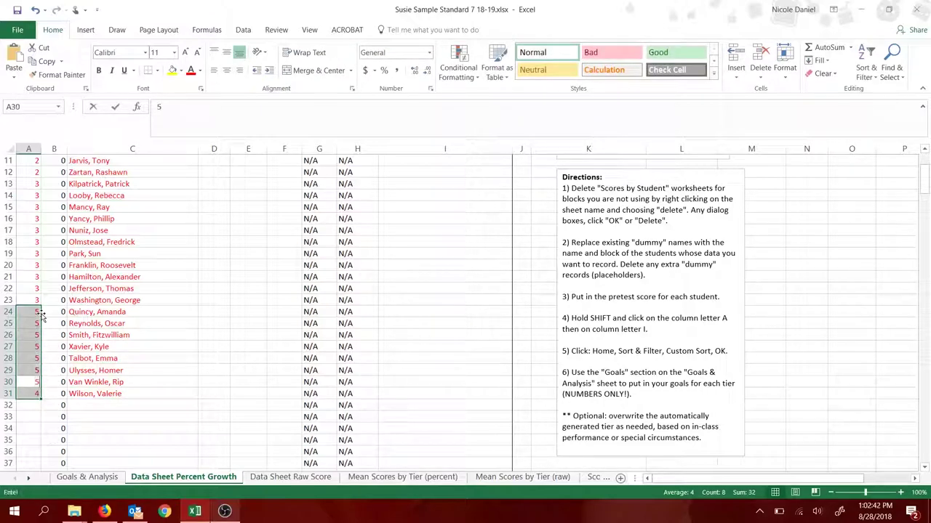
pyautogui.press('Return')
pyautogui.write('5')
pyautogui.press('Return')
pyautogui.click(249, 356)
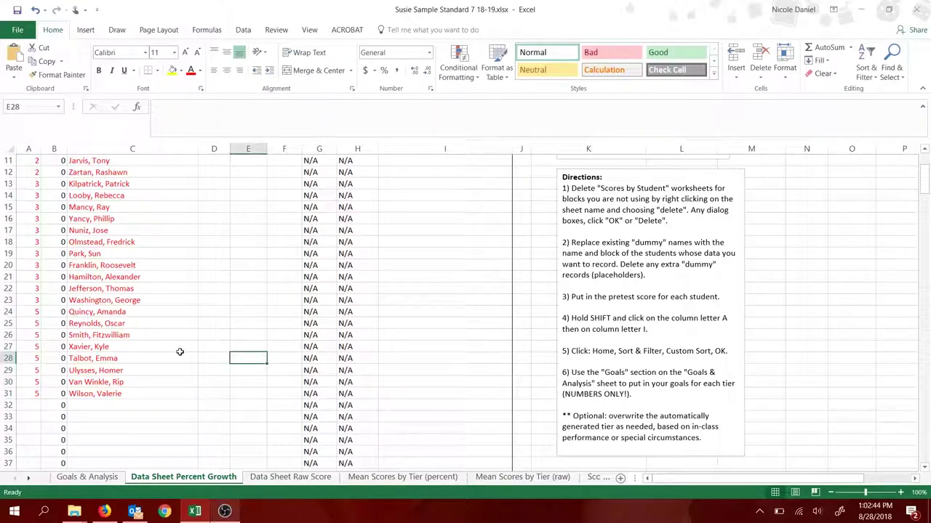
# Step: Enter the pretest scores 10, 11, 12, 13, 14 and 15 in D2:D7 for the first six students
pyautogui.scroll(4, 180, 352)
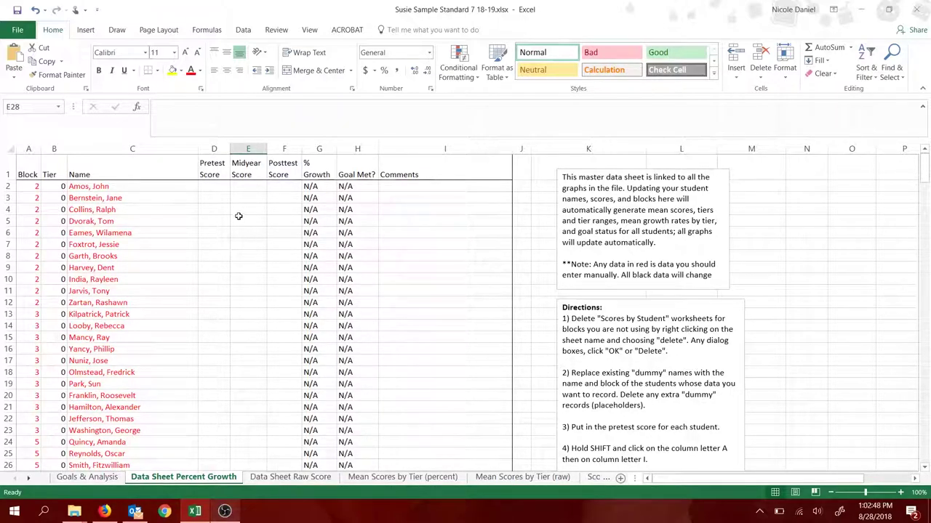
pyautogui.click(217, 189)
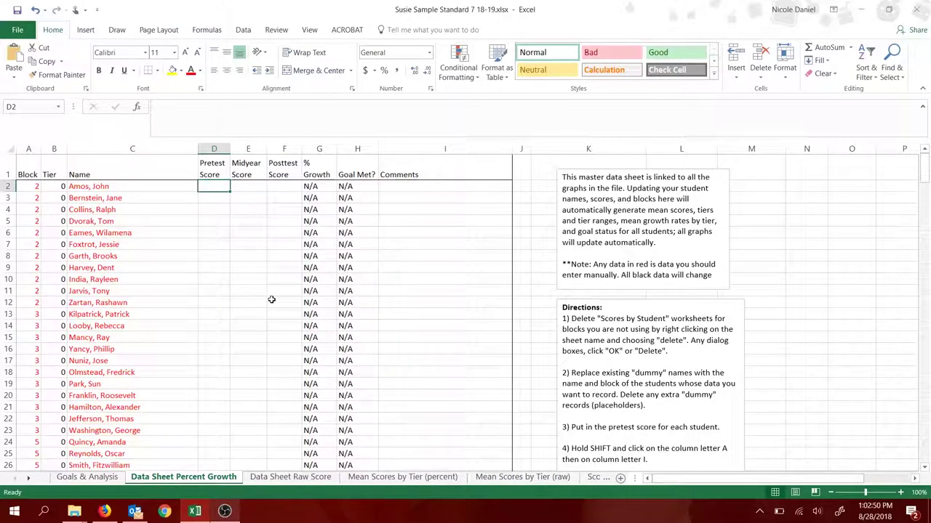
pyautogui.write('10')
pyautogui.press('Return')
pyautogui.write('11')
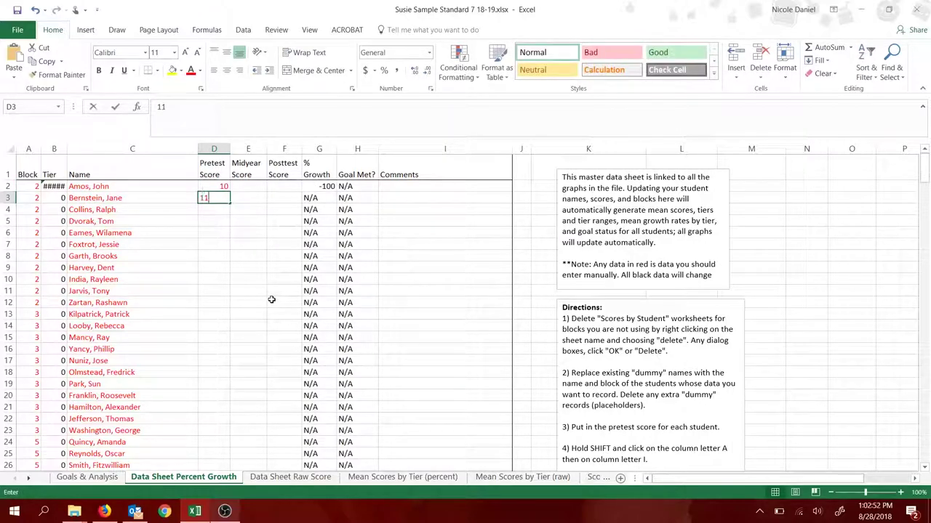
pyautogui.press('Return')
pyautogui.write('12')
pyautogui.press('Return')
pyautogui.write('13')
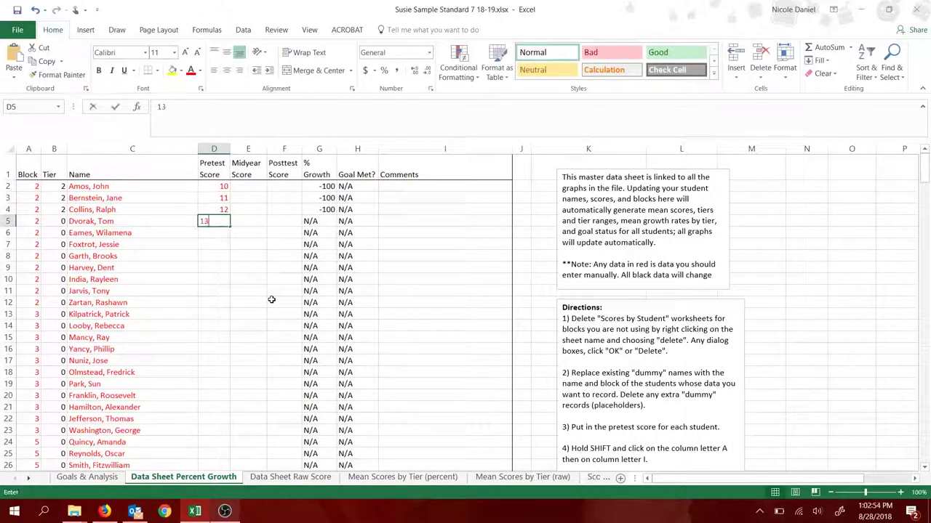
pyautogui.press('Return')
pyautogui.write('14')
pyautogui.press('Return')
pyautogui.write('15')
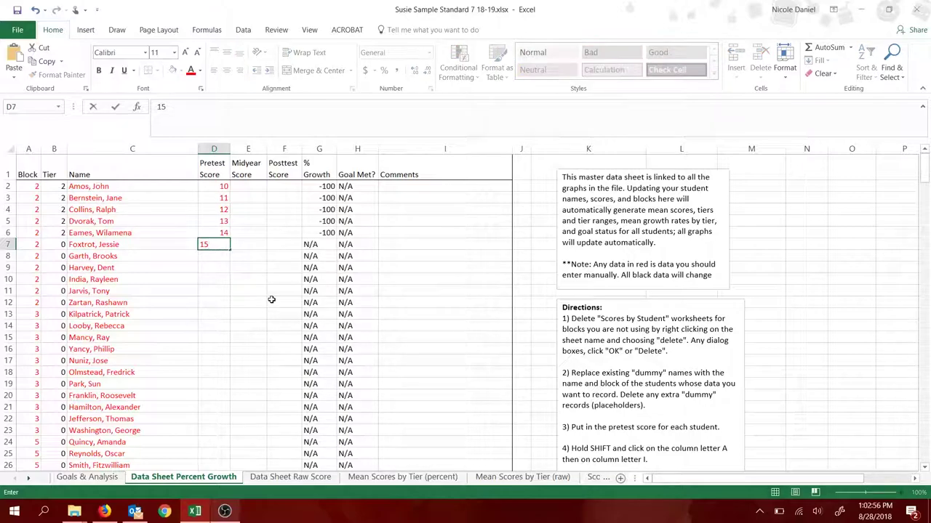
pyautogui.press('Return')
# Step: Copy the six pretest scores in D2:D7 and paste them repeatedly down column D to fill D8:D31
pyautogui.moveTo(218, 186); pyautogui.dragTo(225, 203)
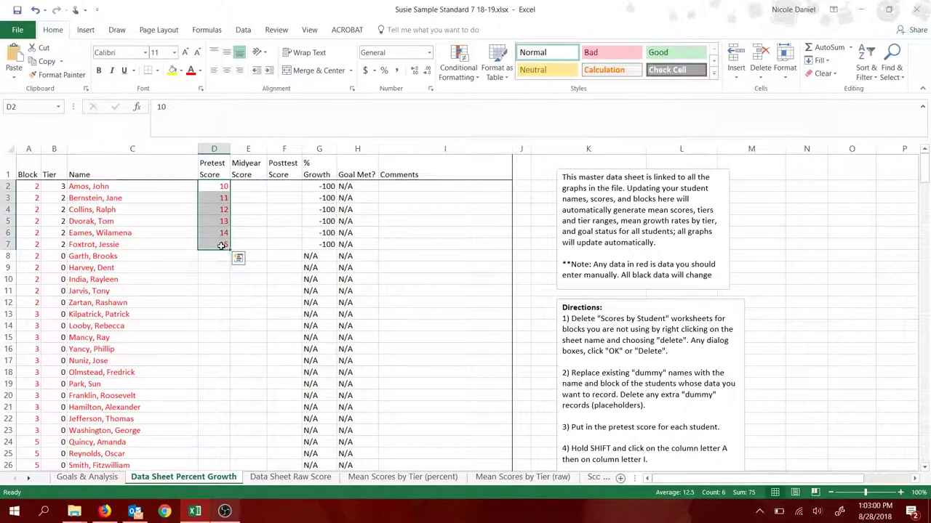
pyautogui.hotkey('ctrl', 'c')
pyautogui.click(220, 257)
pyautogui.hotkey('ctrl', 'v')
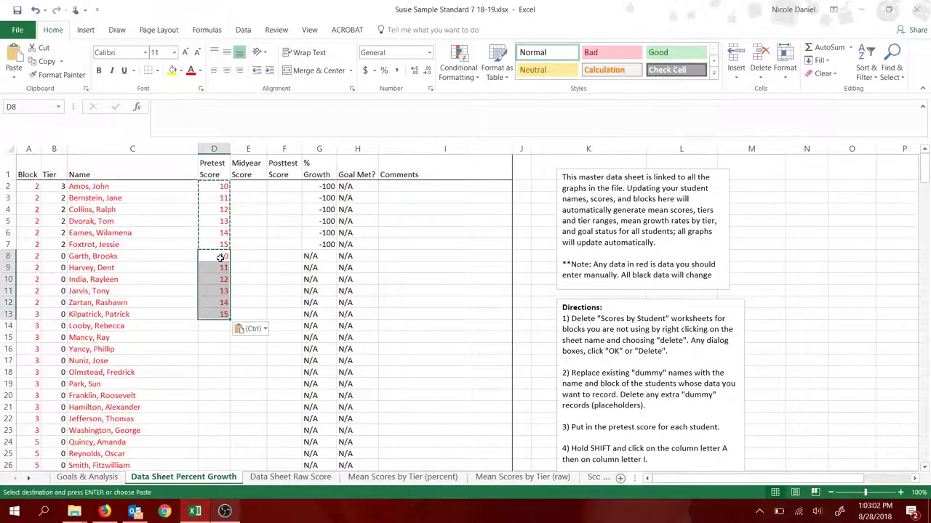
pyautogui.press('Down')
pyautogui.press('Down')
pyautogui.press('Down')
pyautogui.press('Down')
pyautogui.press('Down')
pyautogui.press('Down')
pyautogui.hotkey('ctrl', 'v')
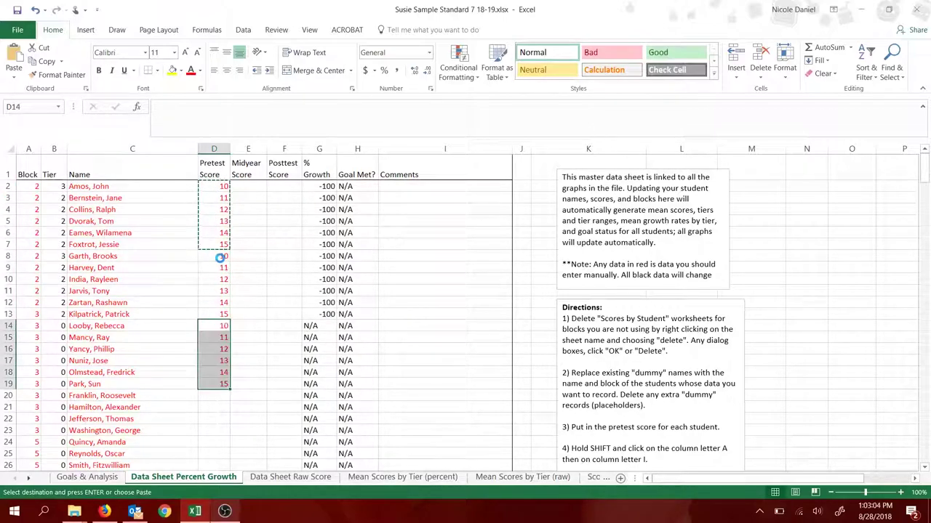
pyautogui.press('Down')
pyautogui.press('Down')
pyautogui.press('Down')
pyautogui.press('Down')
pyautogui.press('Down')
pyautogui.press('Down')
pyautogui.hotkey('ctrl', 'v')
pyautogui.press('Down')
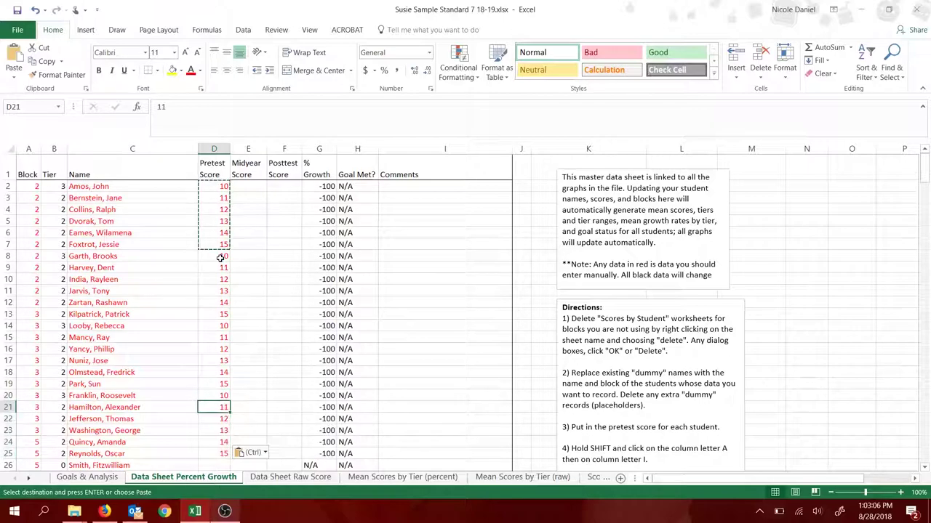
pyautogui.press('Down')
pyautogui.press('Down')
pyautogui.press('Down')
pyautogui.press('Down')
pyautogui.press('Down')
pyautogui.hotkey('ctrl', 'v')
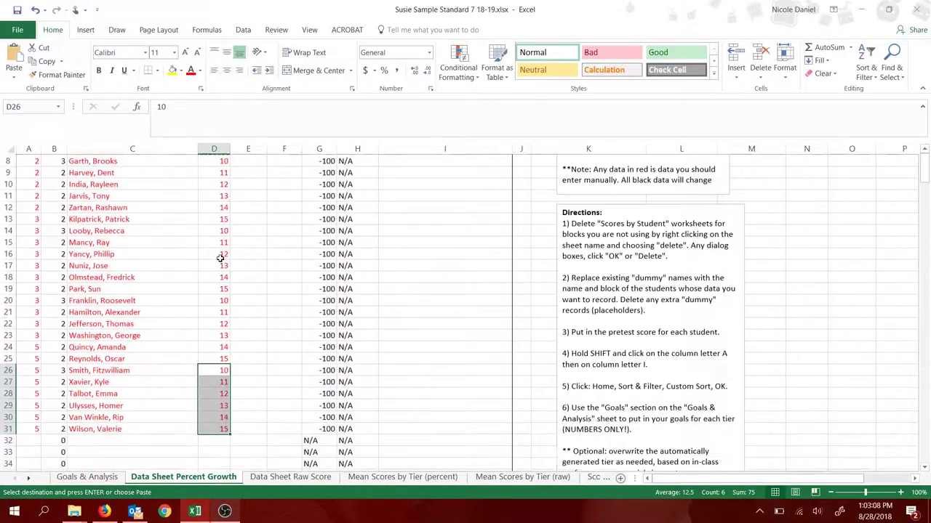
pyautogui.scroll(-2, 220, 258)
pyautogui.click(193, 377)
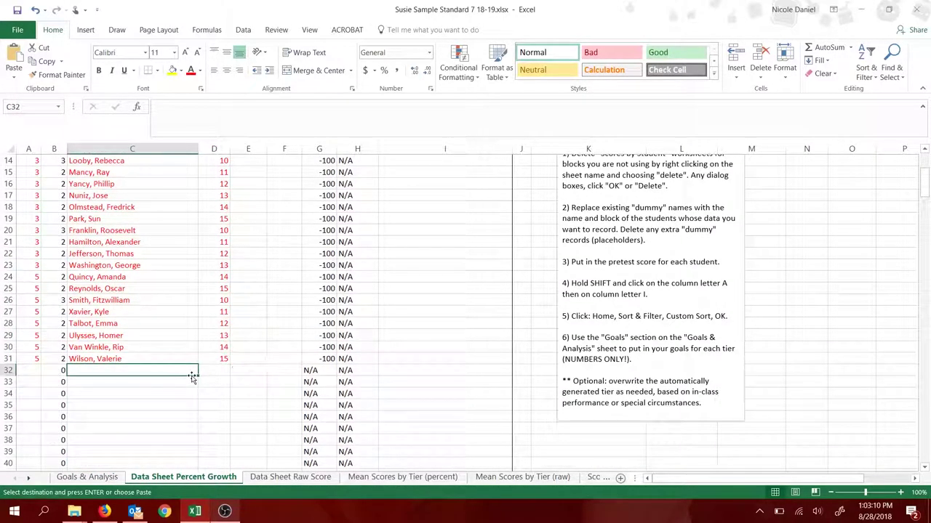
pyautogui.scroll(5, 191, 376)
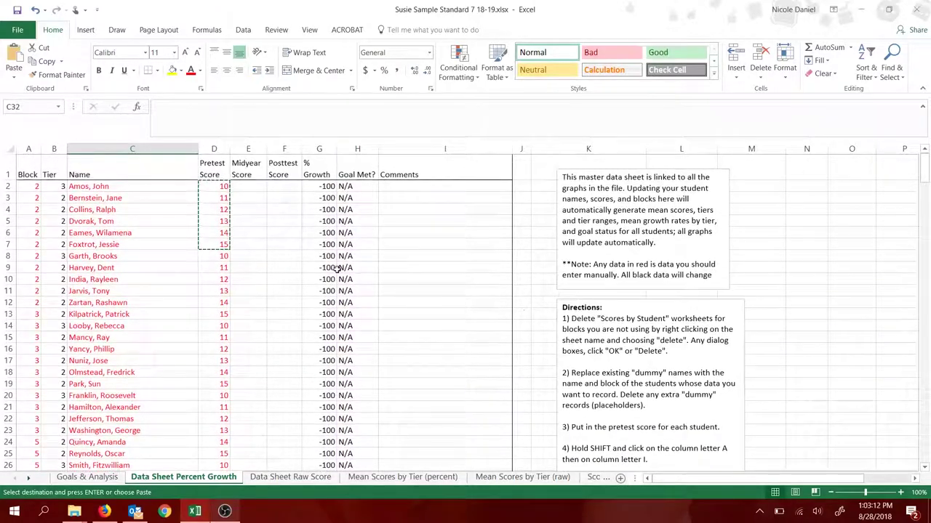
pyautogui.click(225, 232)
pyautogui.click(236, 243)
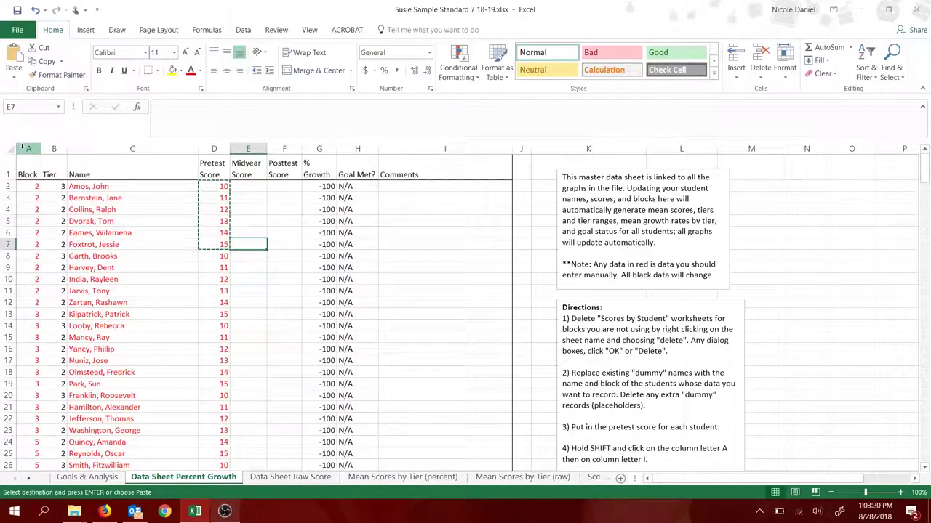
pyautogui.scroll(-4, 127, 277)
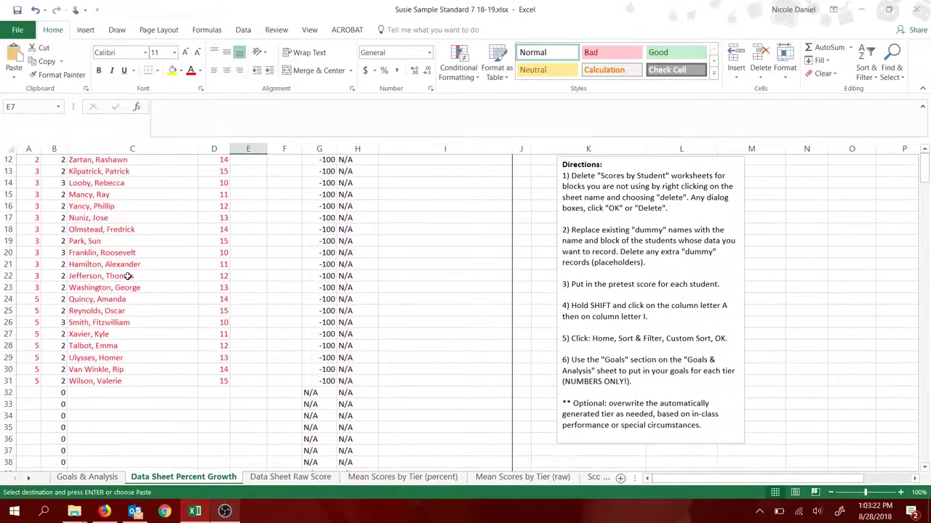
pyautogui.scroll(4, 128, 276)
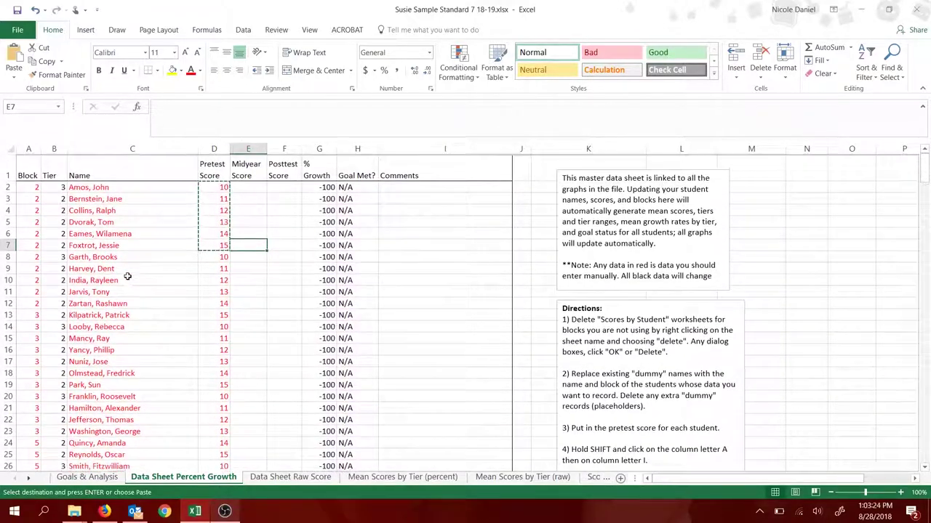
# Step: Custom-sort columns A through I by Block from smallest to largest, then by Name from A to Z
pyautogui.click(27, 148)
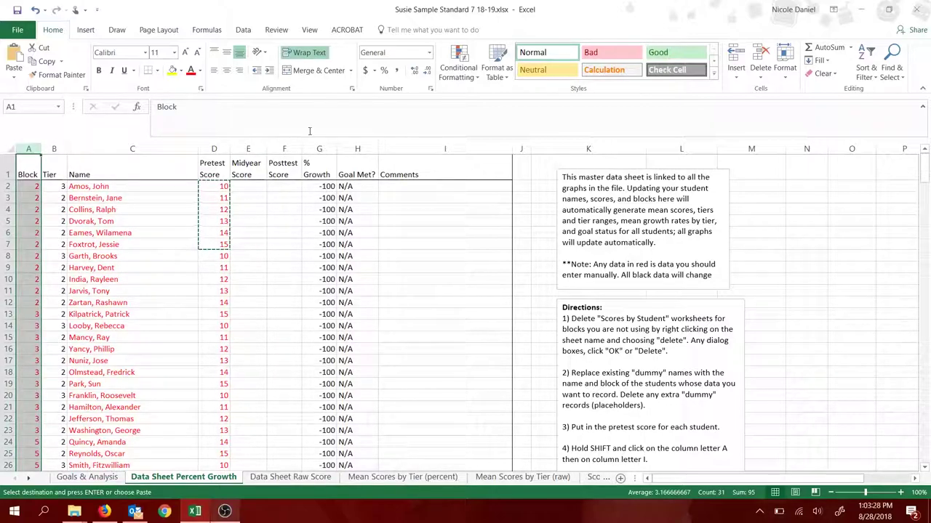
pyautogui.keyDown('shift'); pyautogui.click(412, 148); pyautogui.keyUp('shift')
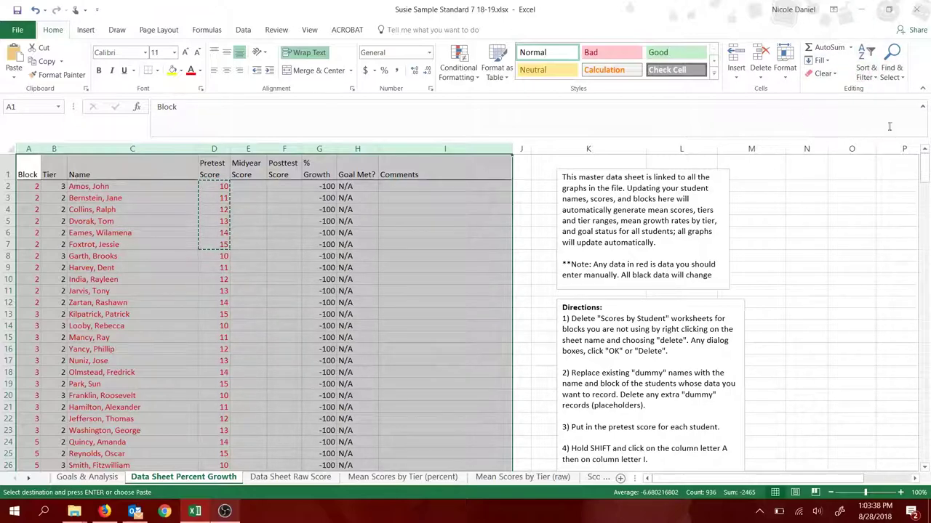
pyautogui.click(870, 82)
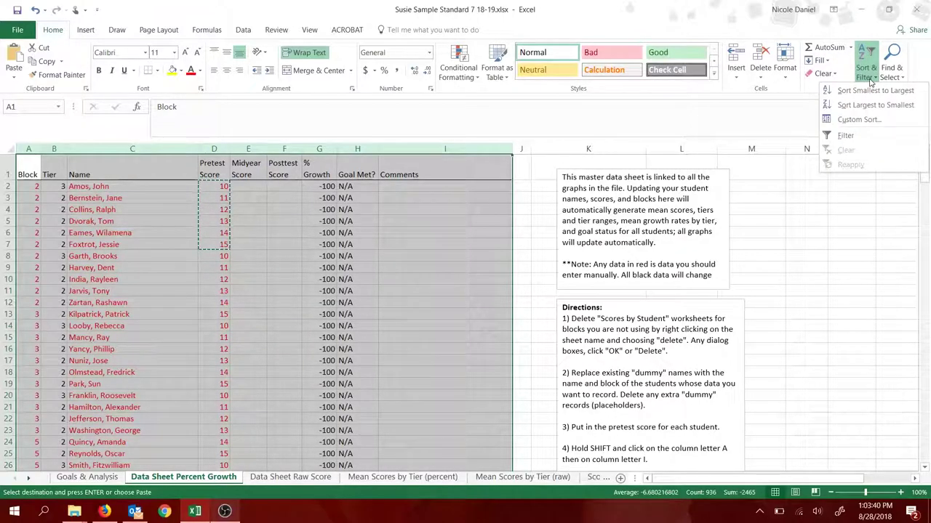
pyautogui.click(886, 123)
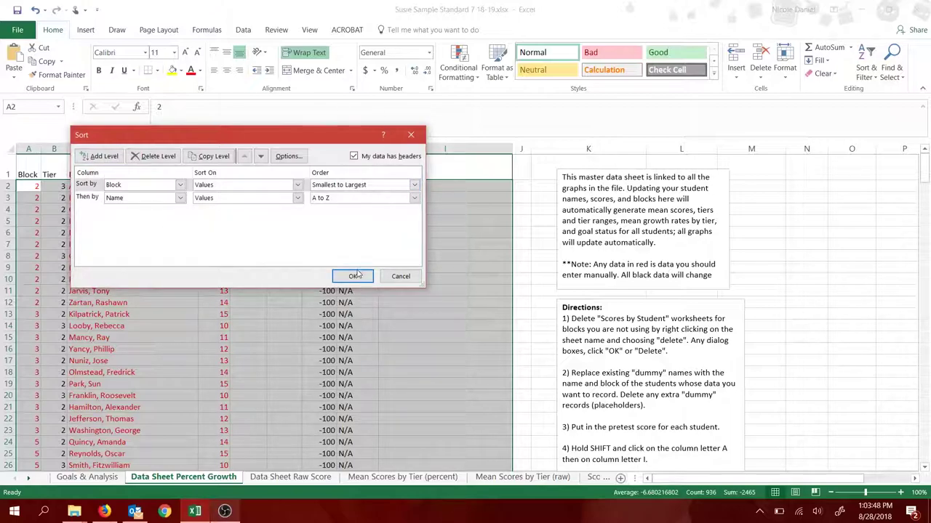
pyautogui.click(353, 277)
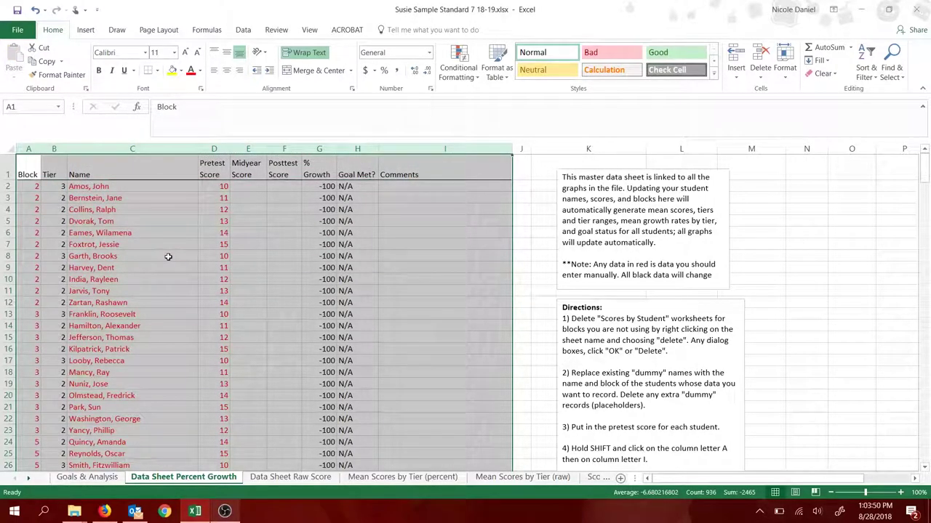
pyautogui.click(168, 256)
pyautogui.scroll(-1, 169, 254)
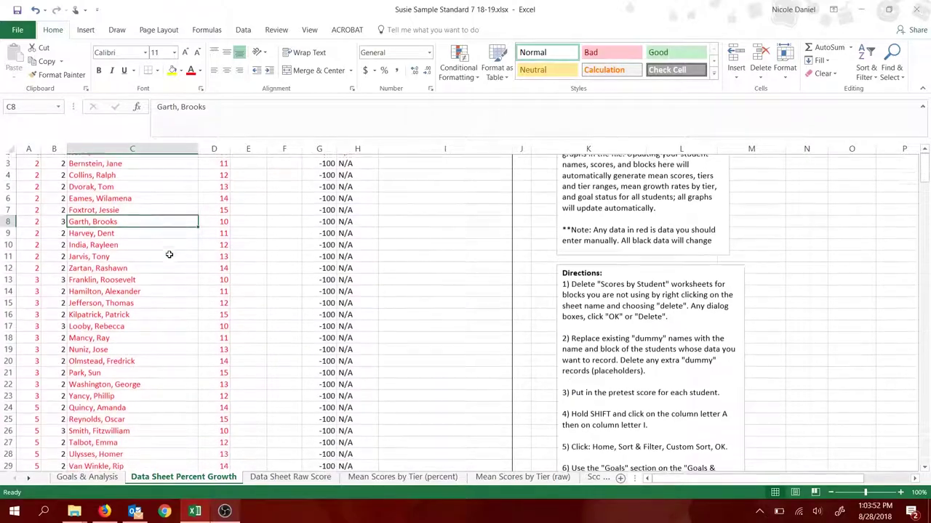
pyautogui.scroll(1, 168, 254)
pyautogui.scroll(-1, 169, 255)
pyautogui.scroll(1, 168, 255)
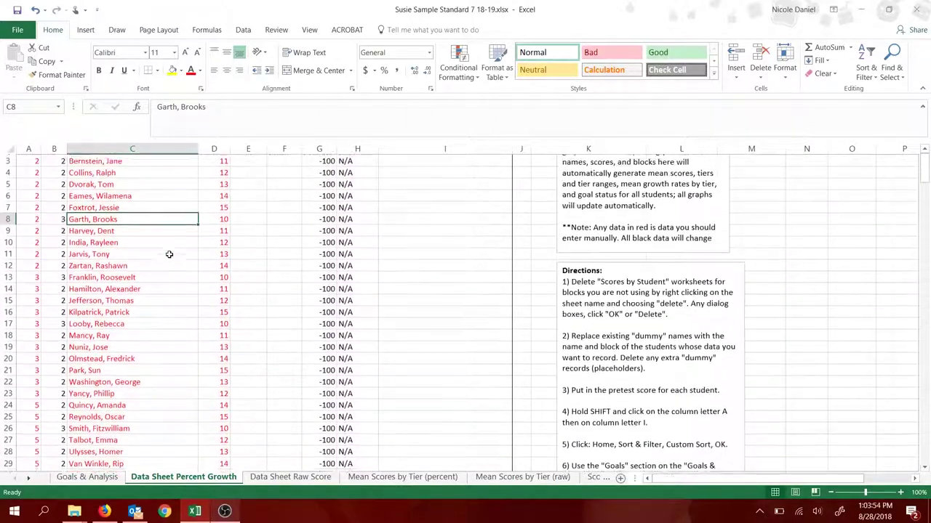
pyautogui.scroll(1, 169, 255)
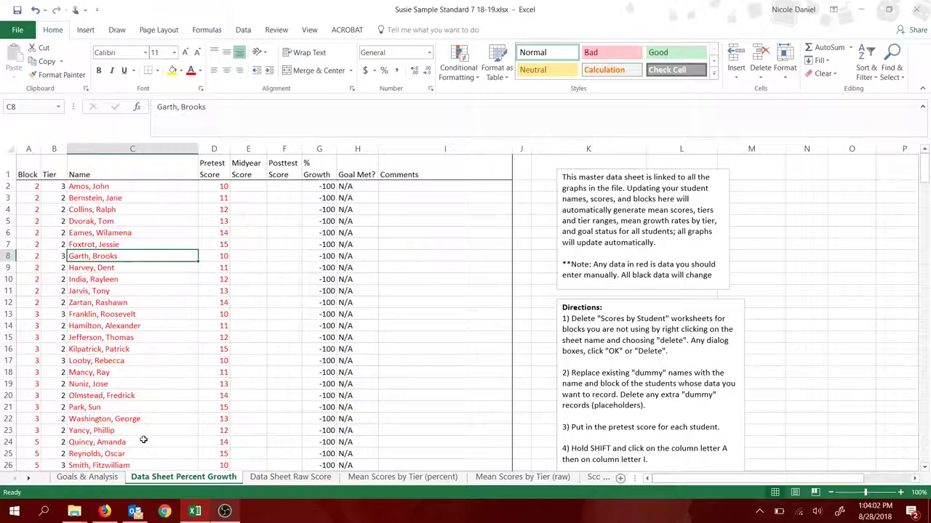
# Step: On the Goals & Analysis sheet, set the percentage growth goals to 15 for Tier 1, 55 for Tier 2 and 70 for Tier 3
pyautogui.click(105, 479)
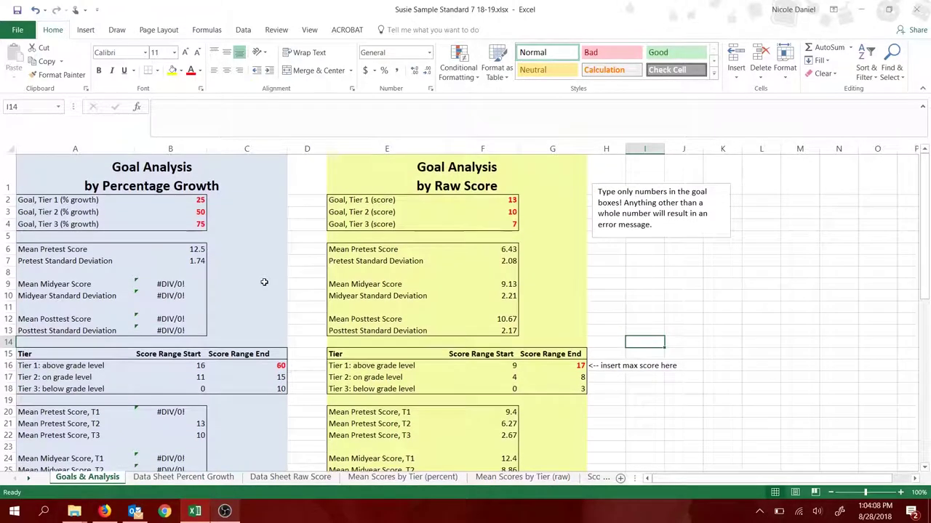
pyautogui.click(197, 200)
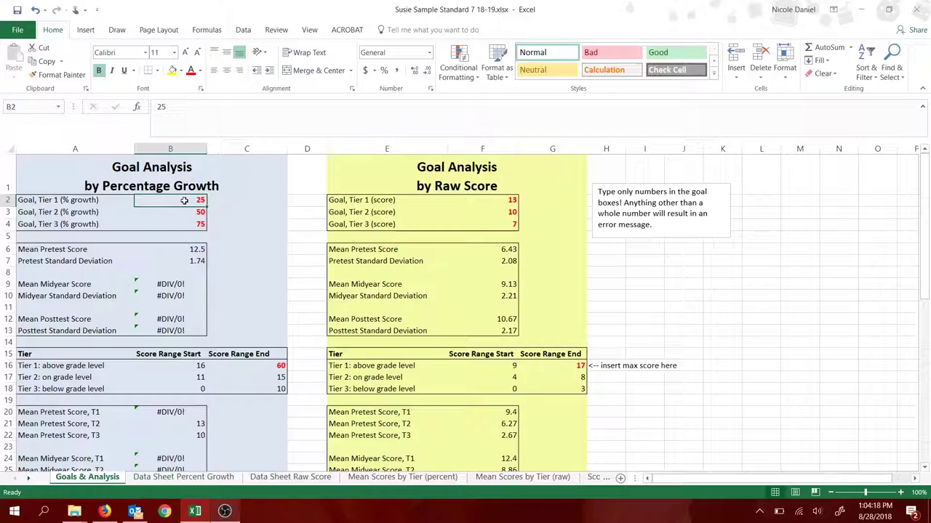
pyautogui.moveTo(184, 201)
pyautogui.mouseDown()
pyautogui.moveTo(184, 213)
pyautogui.moveTo(184, 201)
pyautogui.mouseUp()
pyautogui.write('15')
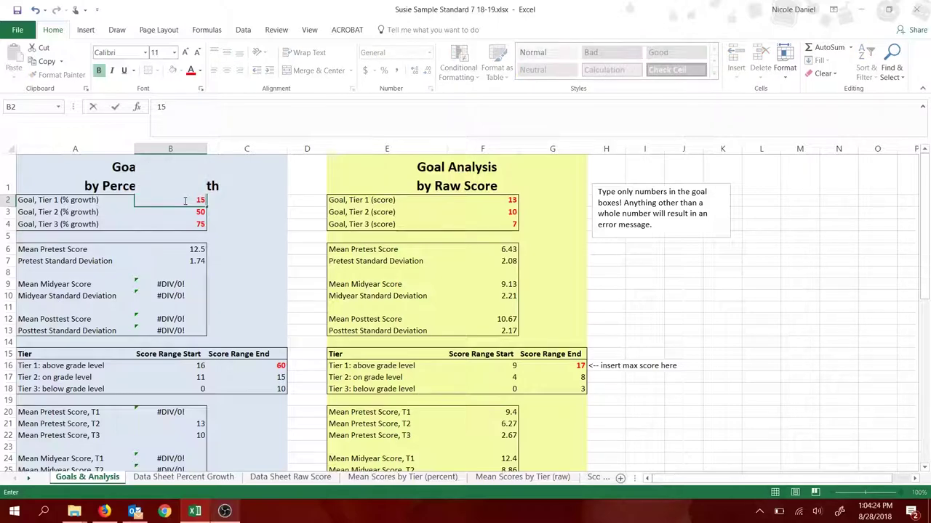
pyautogui.press('Return')
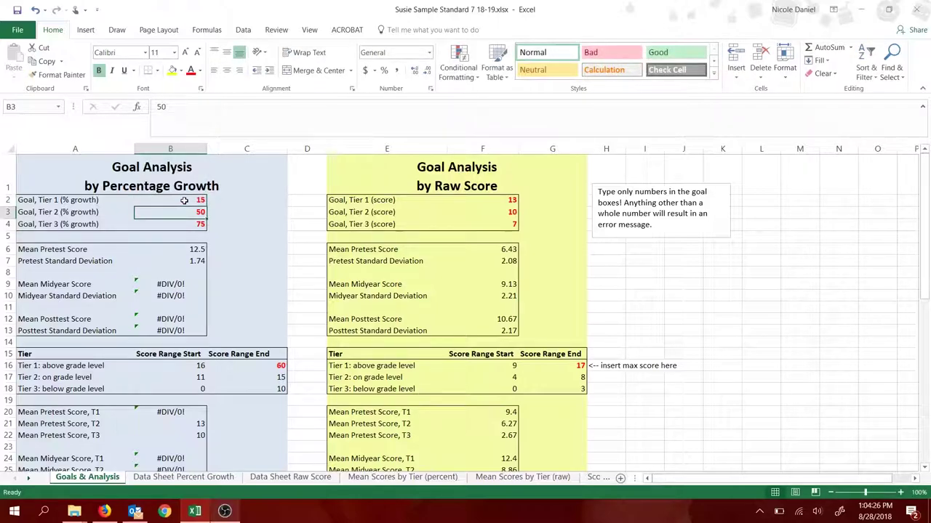
pyautogui.write('55')
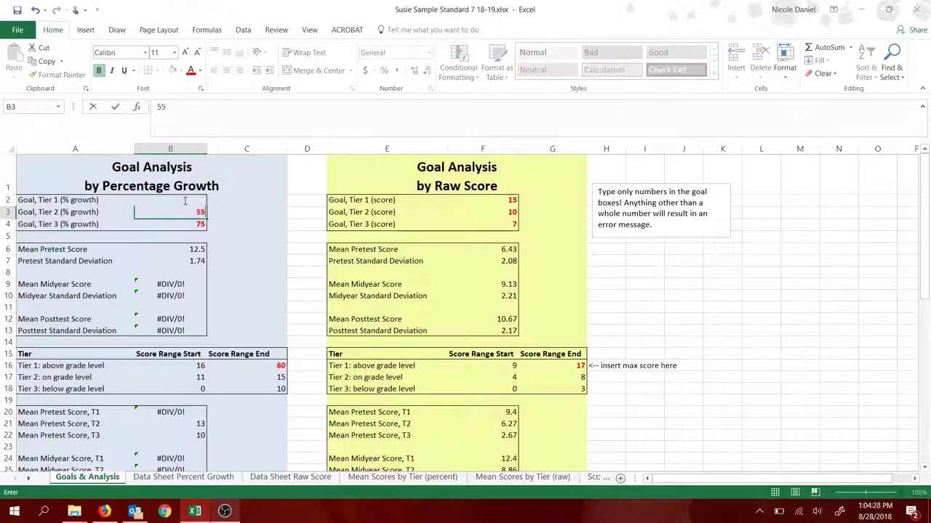
pyautogui.press('Return')
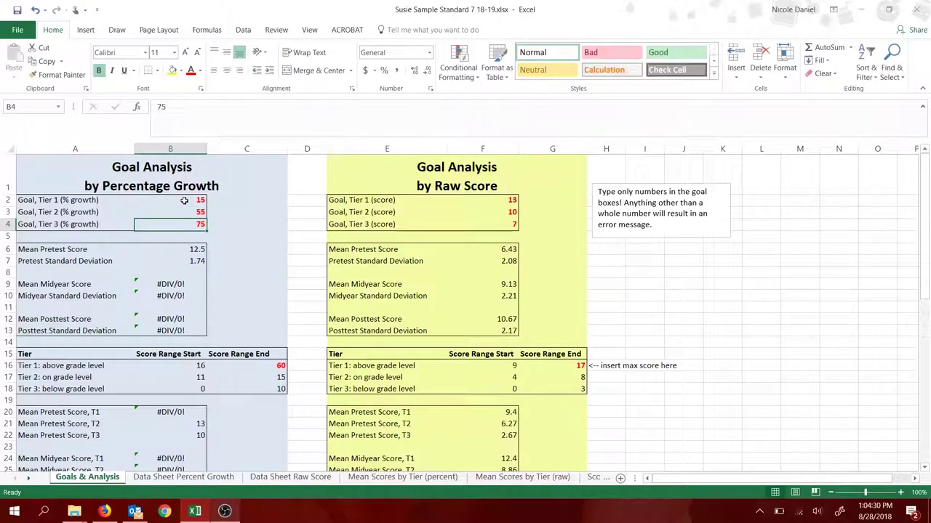
pyautogui.write('70')
pyautogui.press('Return')
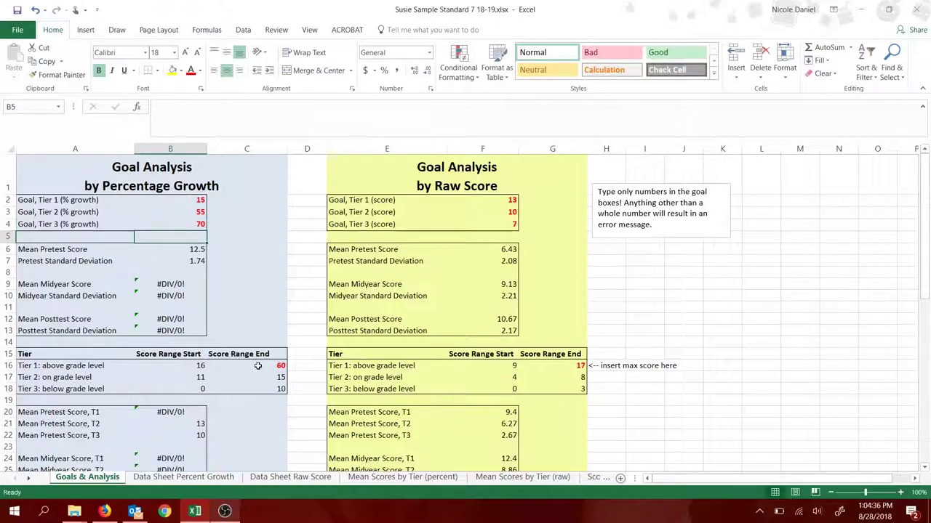
# Step: Set the Tier 1 score range end in the percentage growth analysis to a maximum score of 40
pyautogui.click(258, 366)
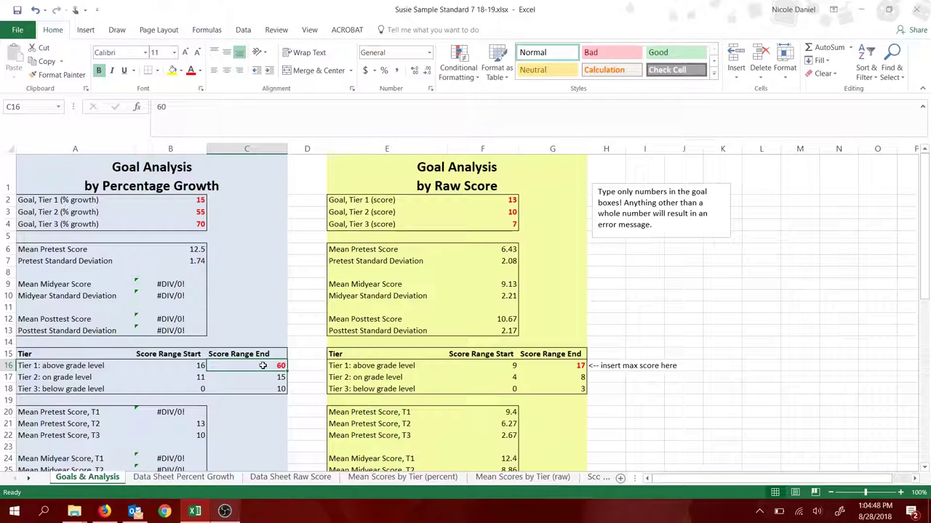
pyautogui.write('40')
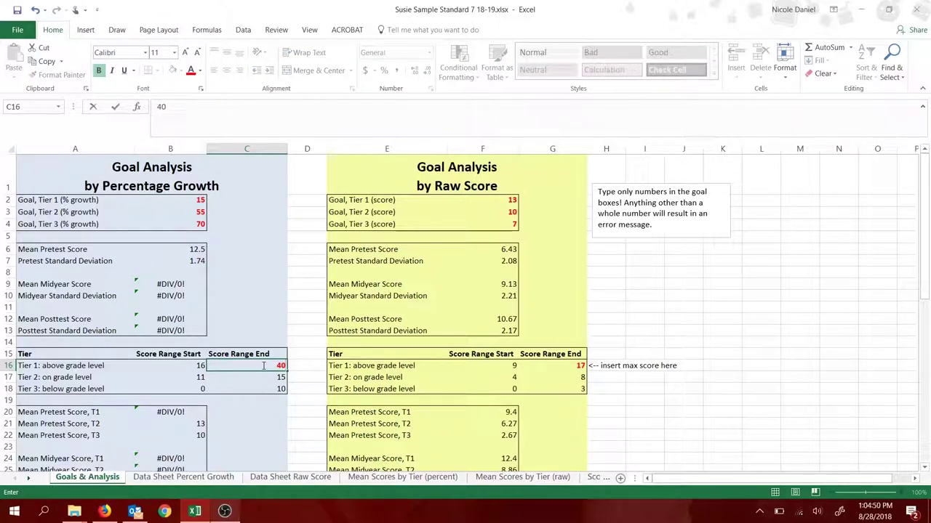
pyautogui.press('Return')
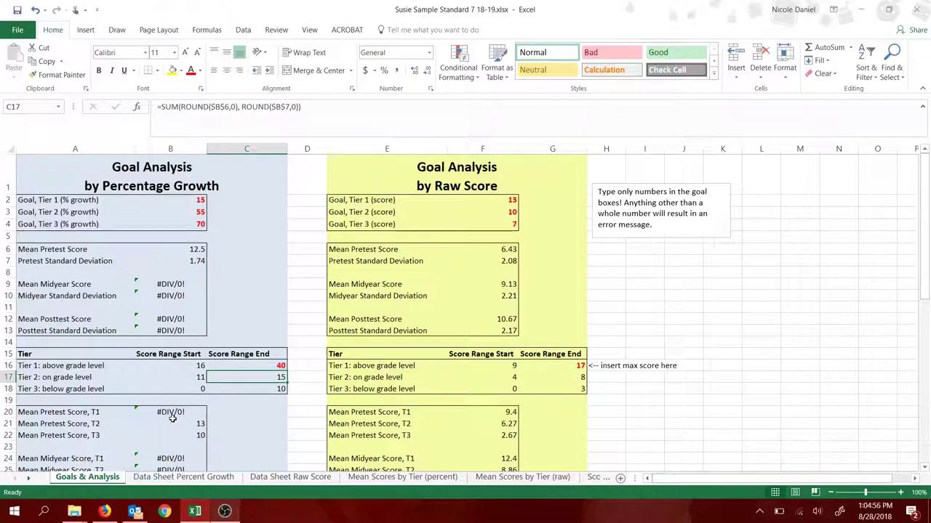
# Step: Examine the tier score ranges, mean scores, growth percentages, goal percentages and rating criteria on the Goals & Analysis sheet
pyautogui.scroll(-2, 174, 416)
pyautogui.scroll(1, 174, 416)
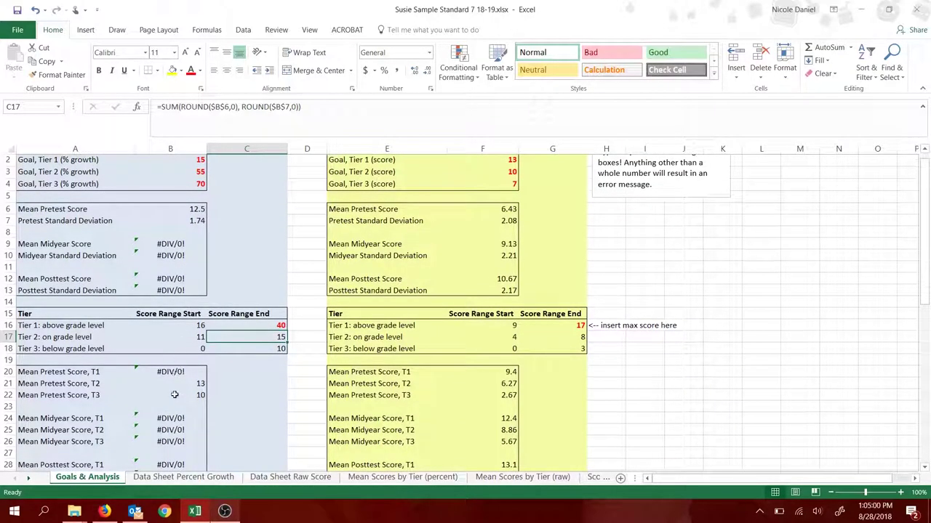
pyautogui.scroll(-2, 174, 395)
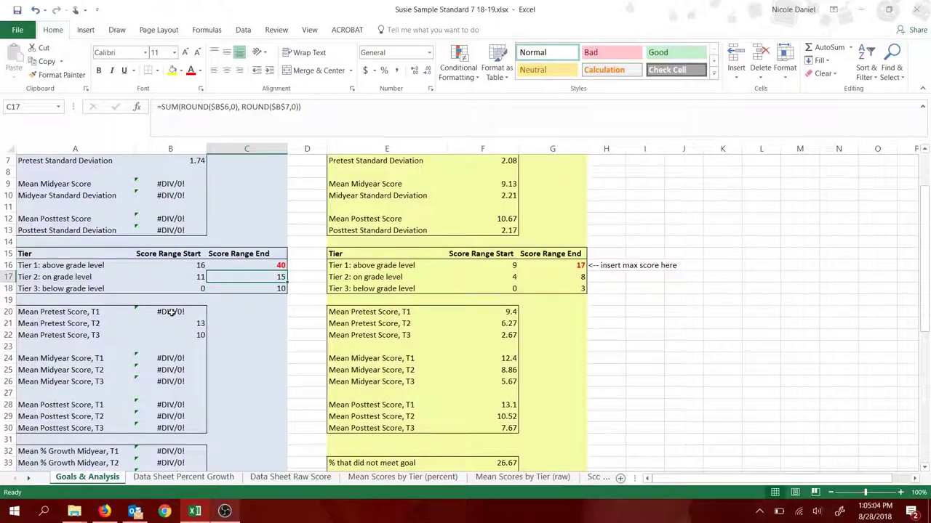
pyautogui.scroll(2, 197, 338)
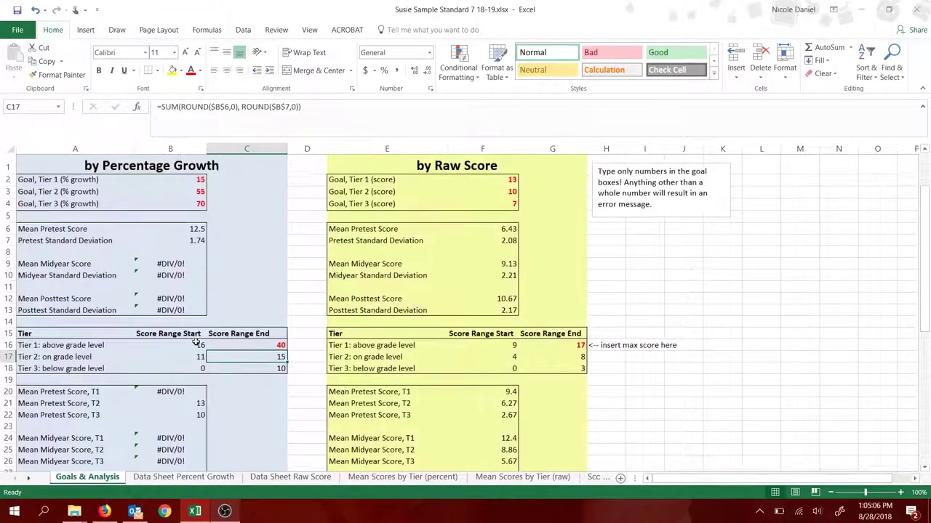
pyautogui.scroll(-3, 195, 341)
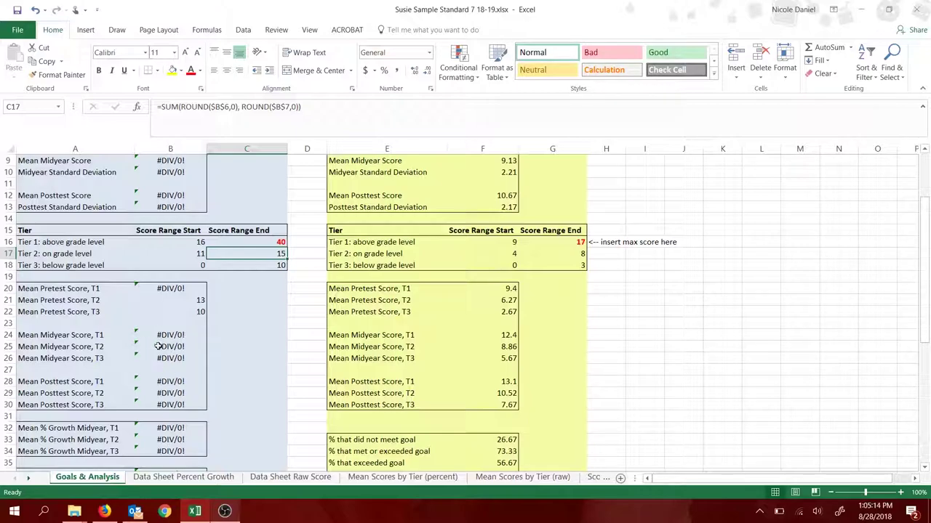
pyautogui.moveTo(161, 323)
pyautogui.mouseDown()
pyautogui.moveTo(168, 356)
pyautogui.moveTo(173, 326)
pyautogui.mouseUp()
pyautogui.click(238, 359)
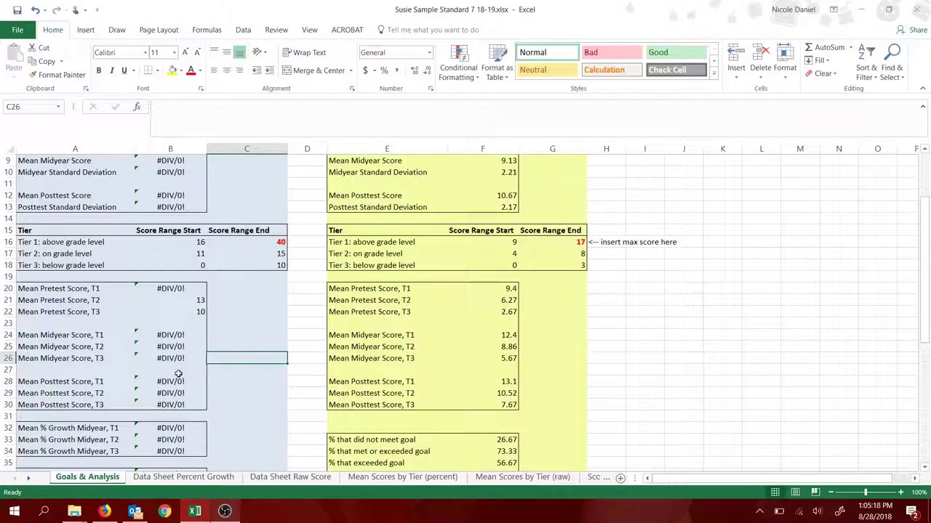
pyautogui.moveTo(178, 381); pyautogui.dragTo(182, 405)
pyautogui.click(239, 378)
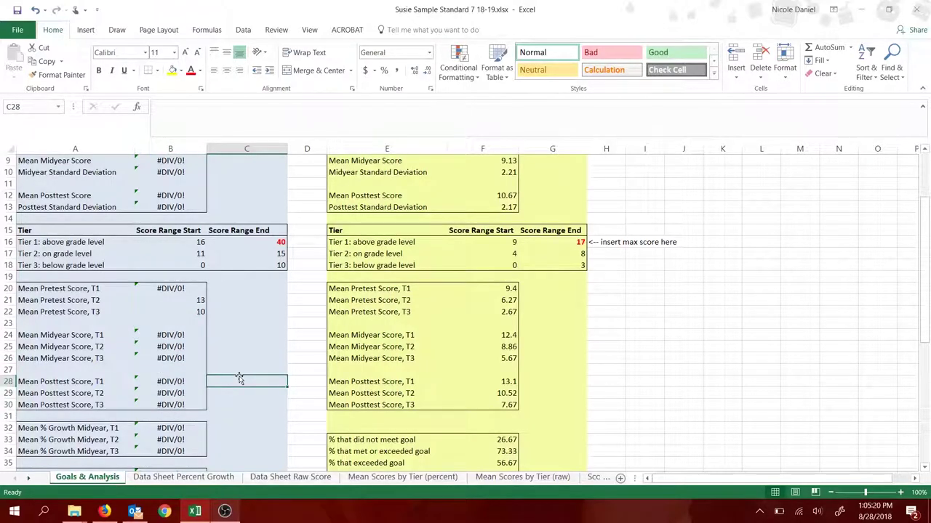
pyautogui.scroll(-4, 239, 378)
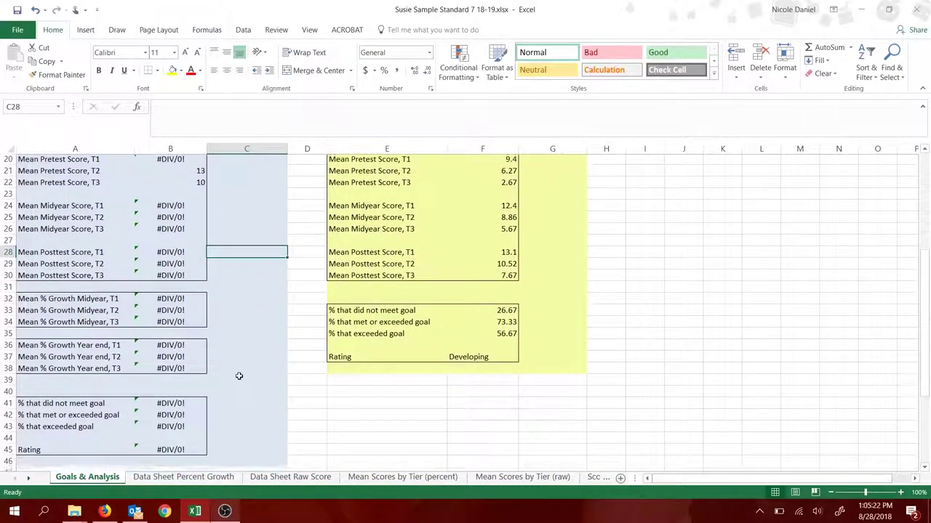
pyautogui.scroll(-3, 238, 375)
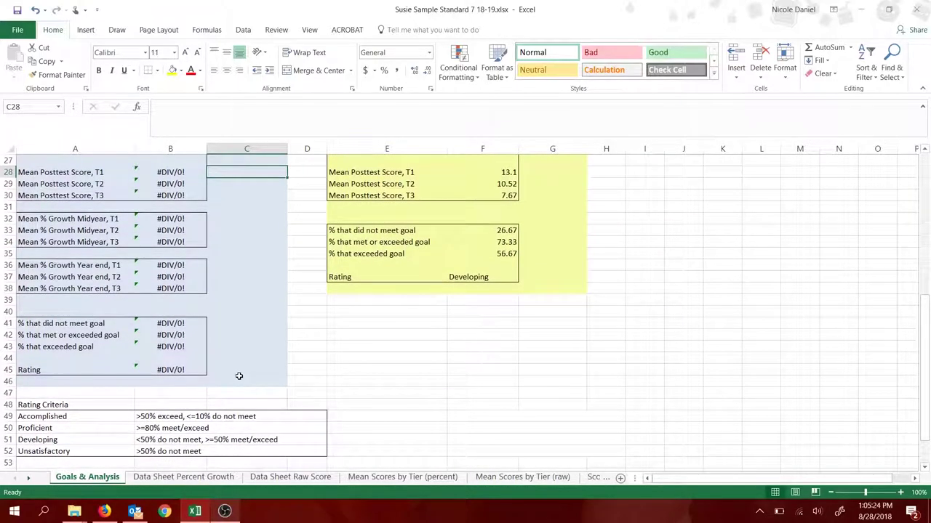
pyautogui.moveTo(238, 377); pyautogui.dragTo(74, 313)
pyautogui.click(223, 333)
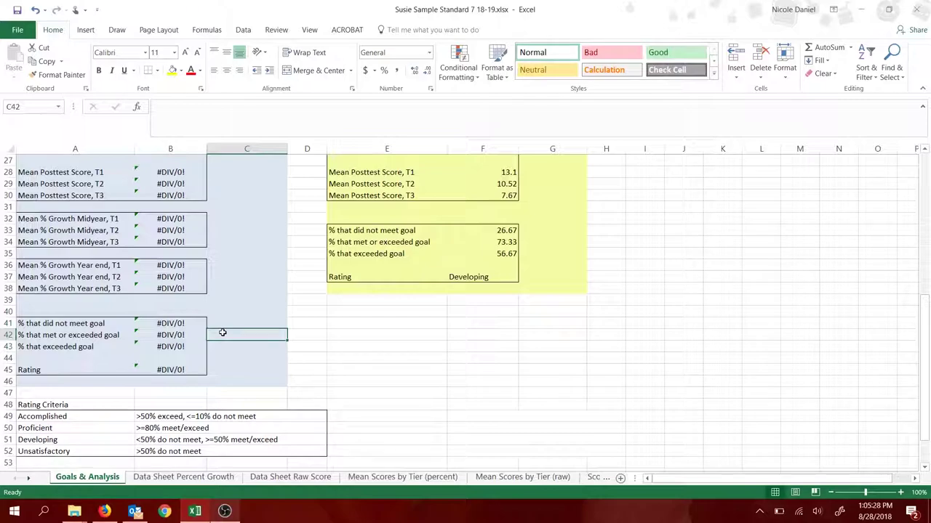
pyautogui.scroll(9, 223, 332)
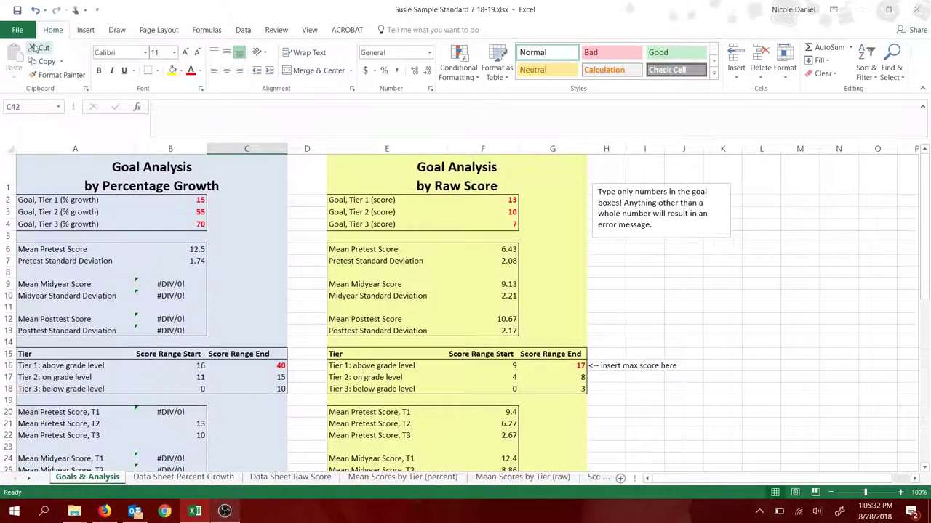
# Step: Save the workbook under its existing name and switch to Chrome
pyautogui.click(22, 32)
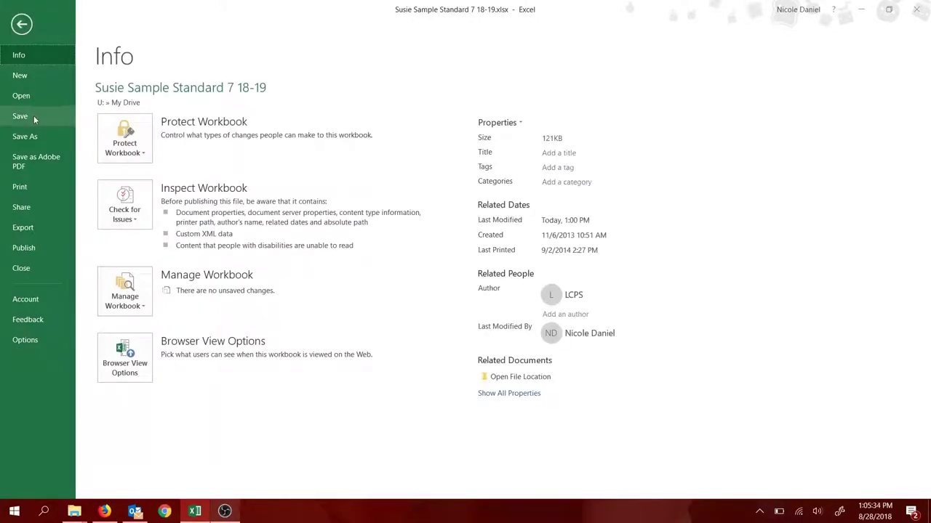
pyautogui.click(33, 115)
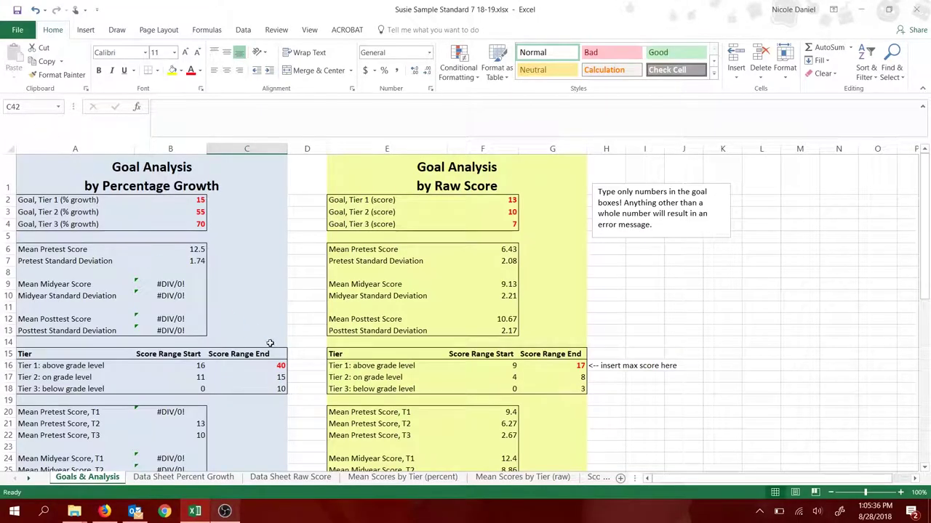
pyautogui.click(164, 512)
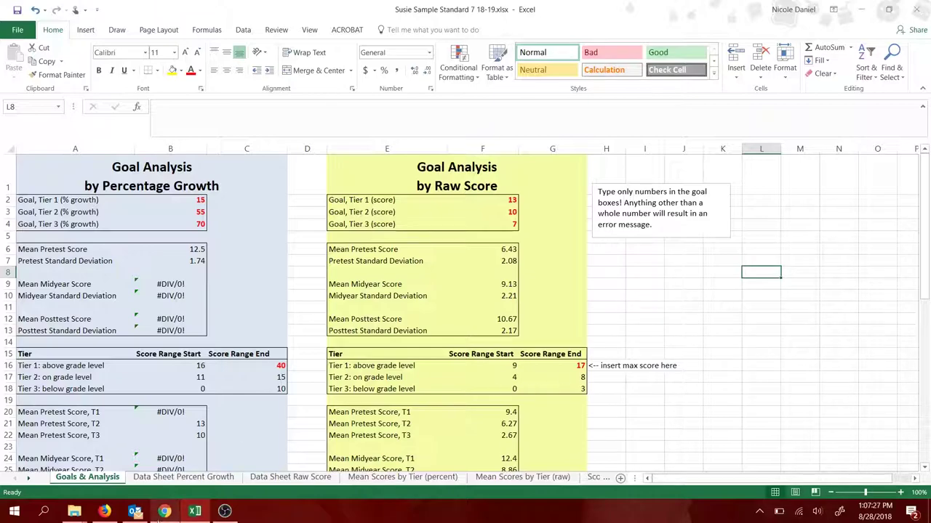
# Step: Go to the Data Sheet Percent Growth sheet and select the Comments cell I8 for the student in row 8
pyautogui.click(191, 480)
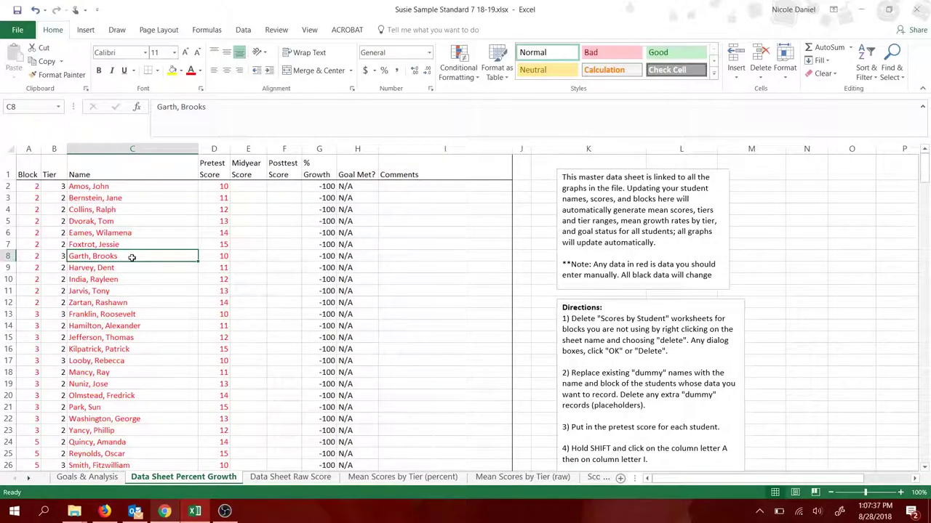
pyautogui.click(390, 254)
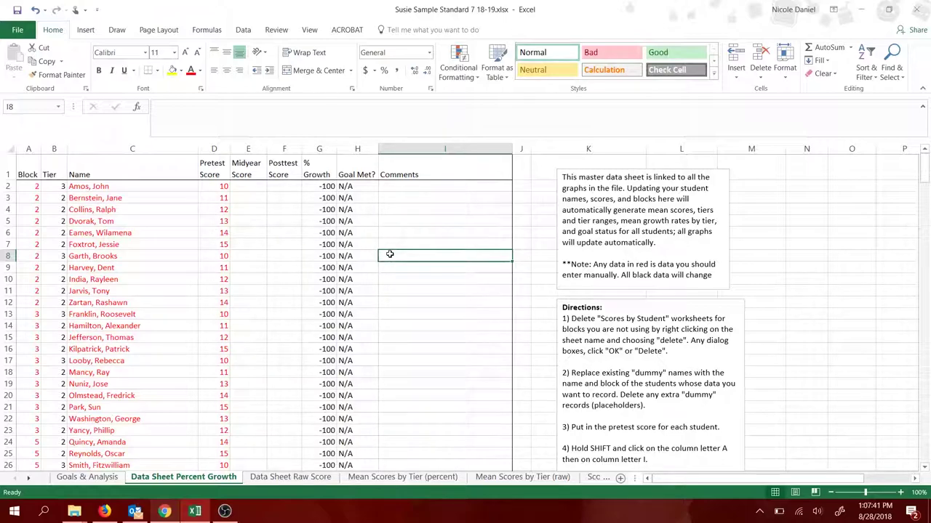
pyautogui.write('with')
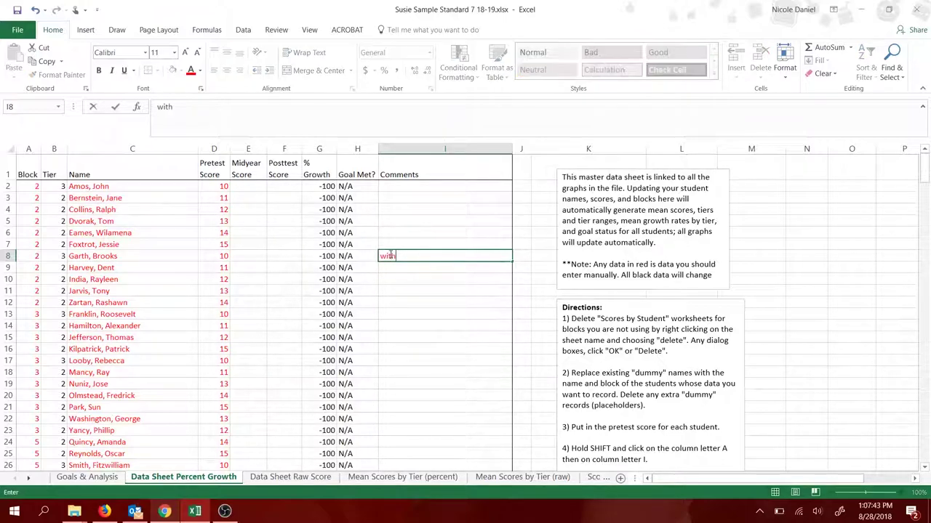
pyautogui.write('drawn')
pyautogui.press('BackSpace')
pyautogui.press('BackSpace')
pyautogui.press('BackSpace')
pyautogui.press('BackSpace')
pyautogui.press('BackSpace')
pyautogui.press('BackSpace')
pyautogui.press('BackSpace')
pyautogui.press('BackSpace')
pyautogui.press('BackSpace')
# Step: Enter the comment "dropped 8.31.18" for the student in row 8 and "tier moved due to class performance" for the student in row 11
pyautogui.write('dropped 8.31.18')
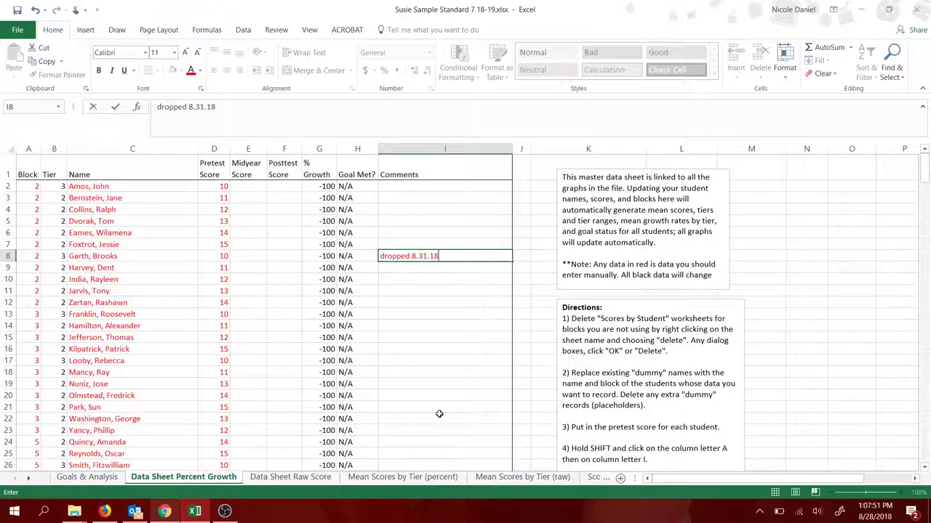
pyautogui.press('Return')
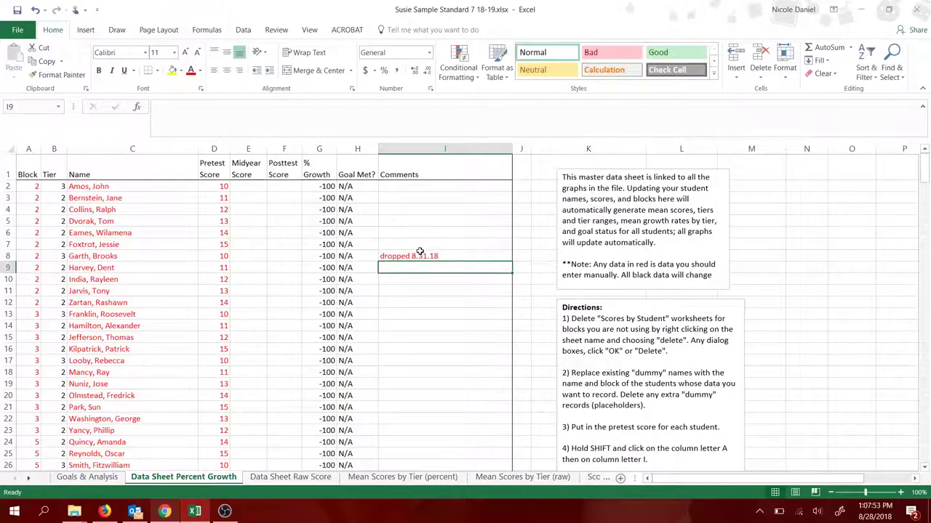
pyautogui.click(410, 295)
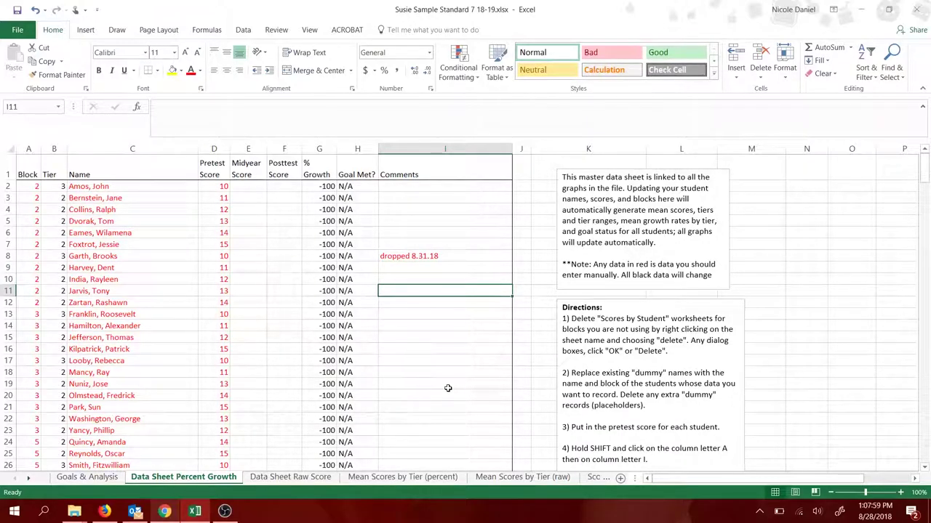
pyautogui.write('tier')
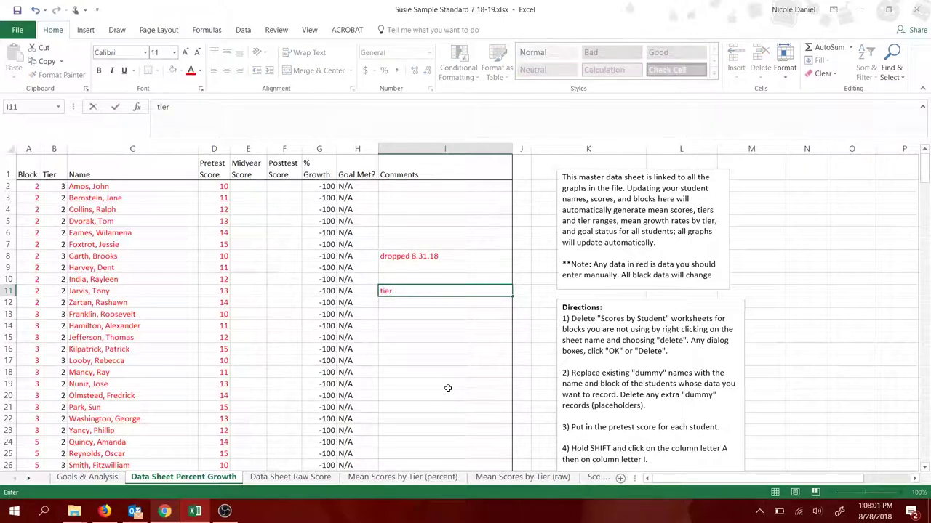
pyautogui.write(' moved due to class performance')
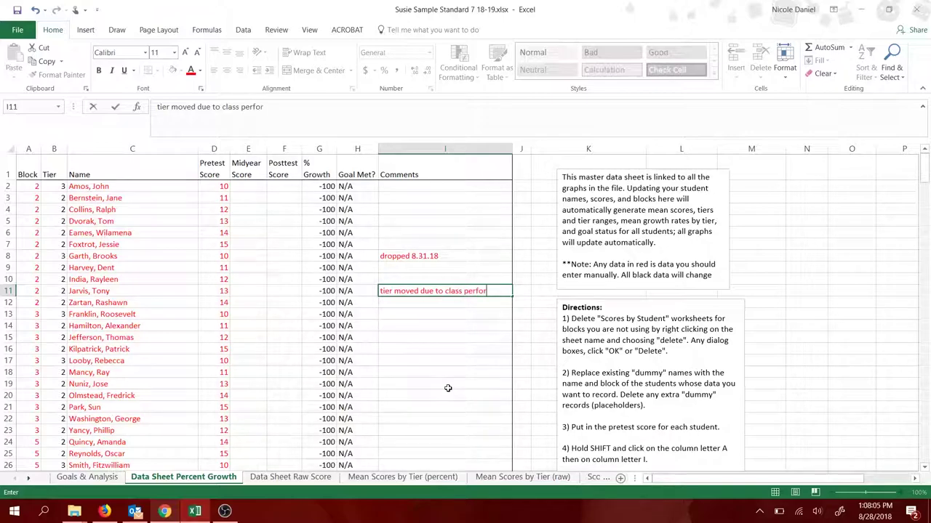
# Step: Overwrite the automatically generated tier of the student in row 11 with 1
pyautogui.click(49, 291)
pyautogui.write('1')
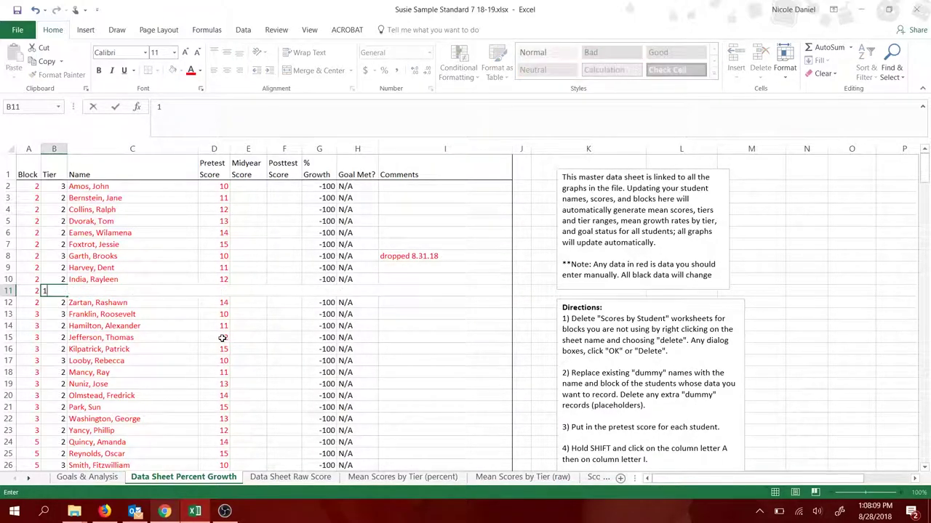
pyautogui.press('Return')
pyautogui.click(444, 327)
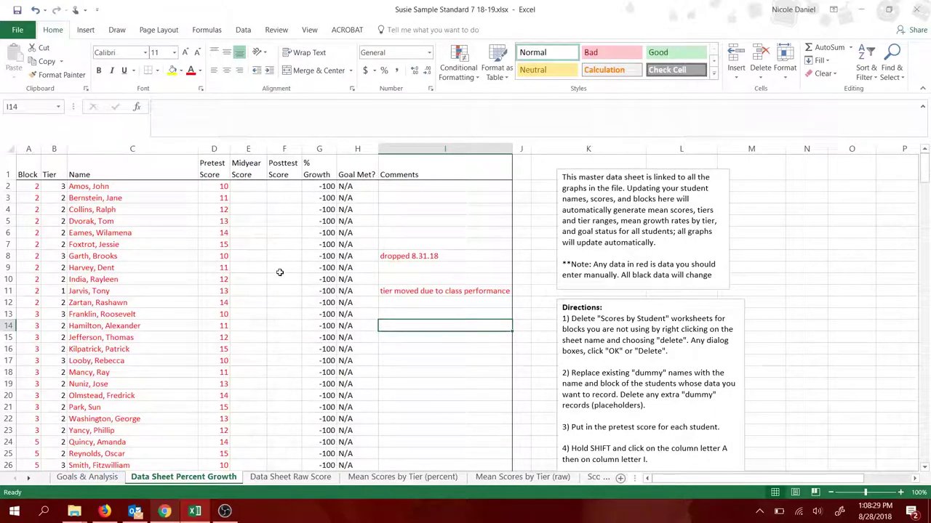
# Step: Examine the first empty row below the student list and compare the contents of tier cells B12 and B11
pyautogui.scroll(-1, 280, 272)
pyautogui.scroll(-4, 280, 272)
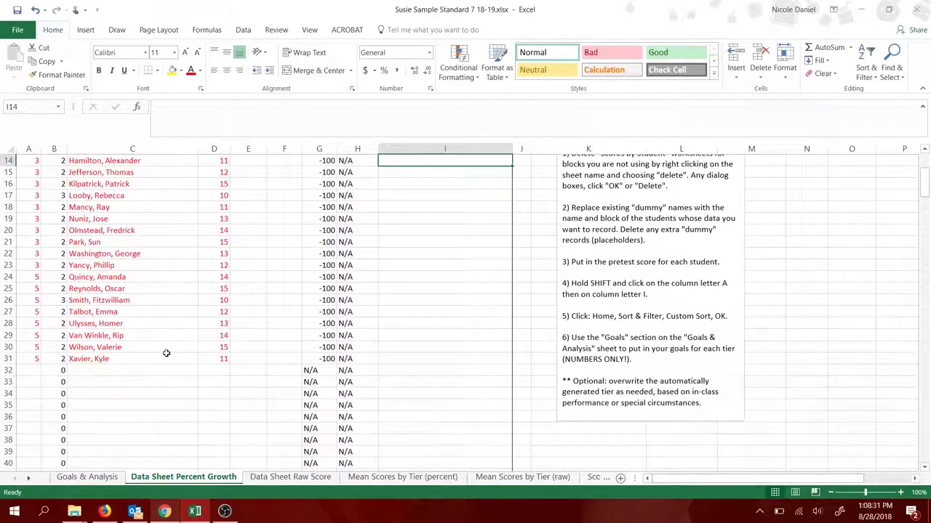
pyautogui.moveTo(133, 371); pyautogui.dragTo(160, 373)
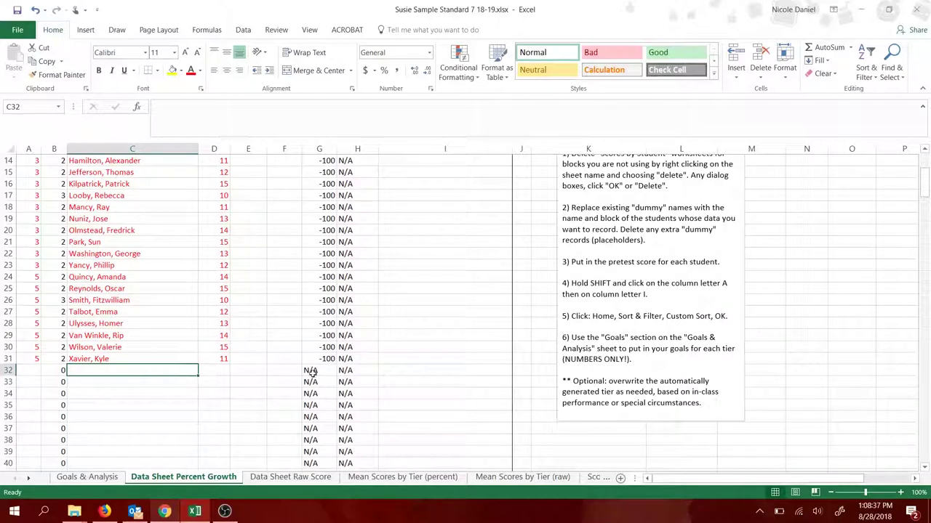
pyautogui.scroll(5, 417, 344)
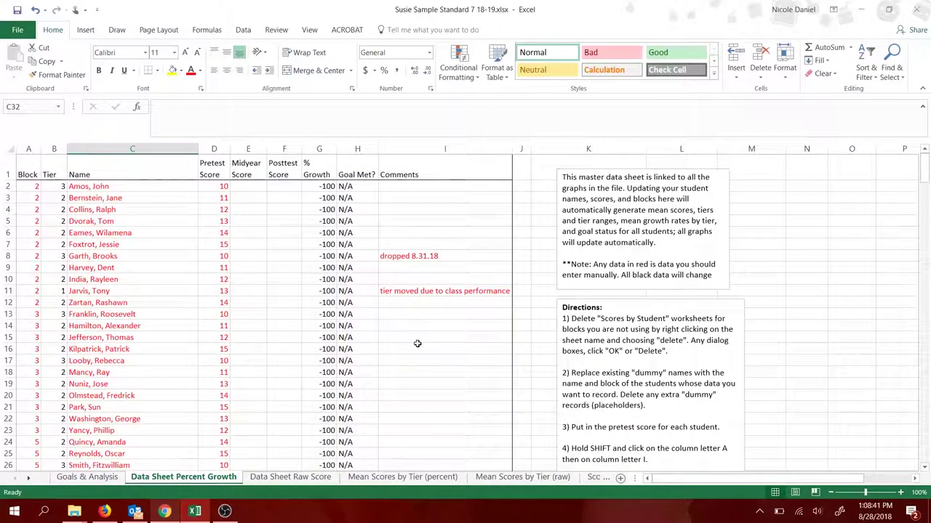
pyautogui.click(63, 301)
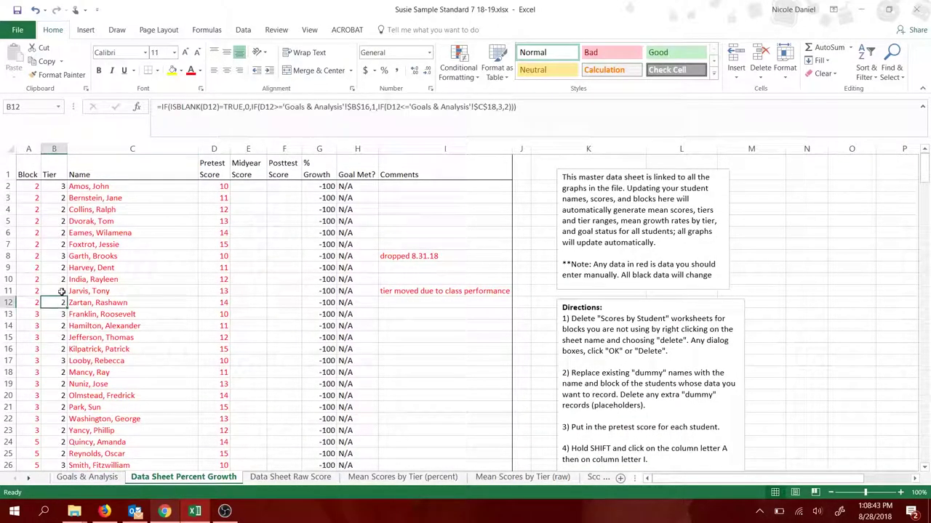
pyautogui.click(63, 291)
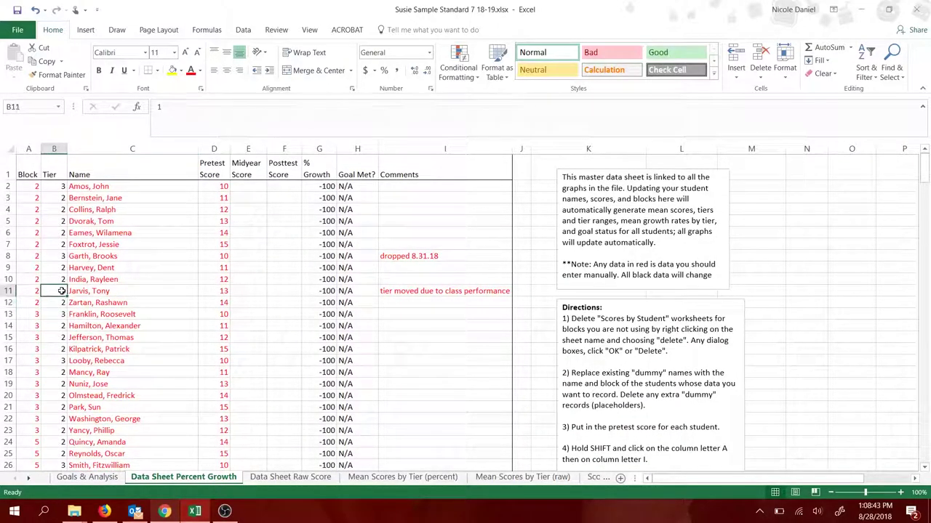
pyautogui.click(470, 338)
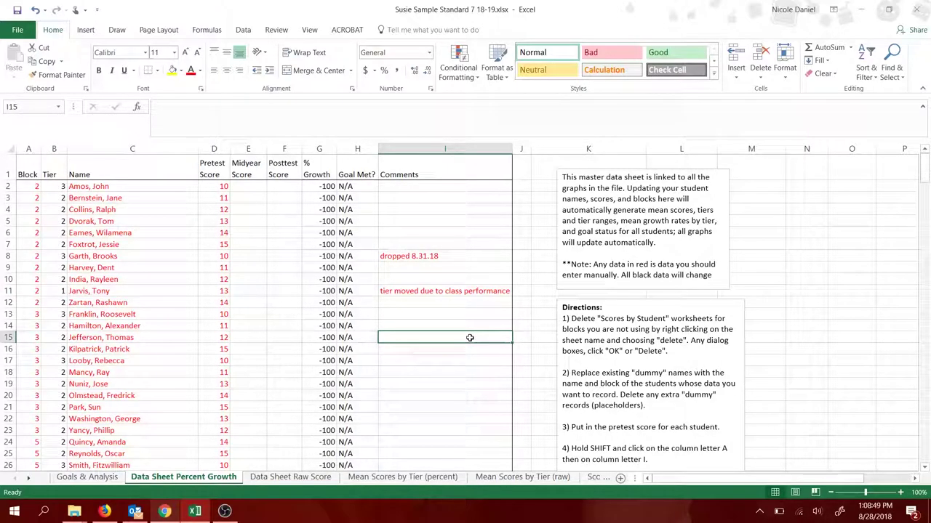
pyautogui.scroll(-1, 109, 317)
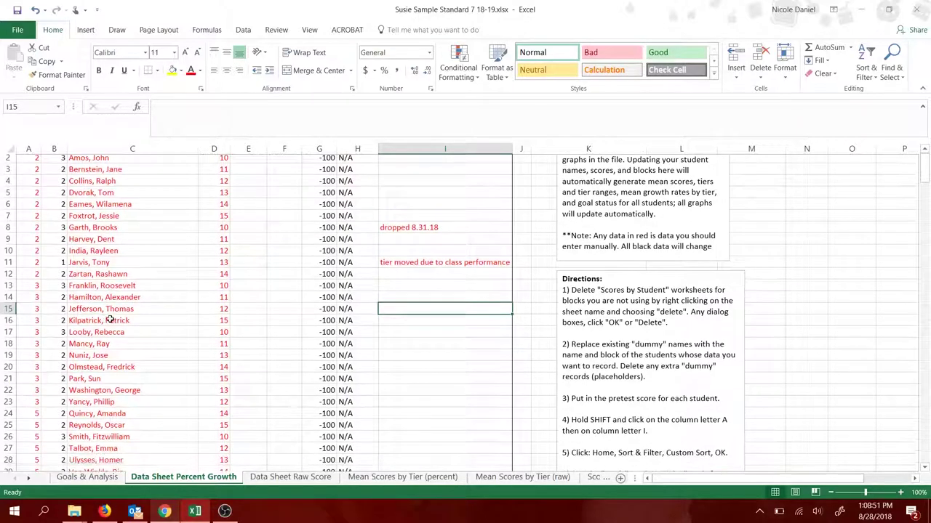
pyautogui.scroll(1, 109, 318)
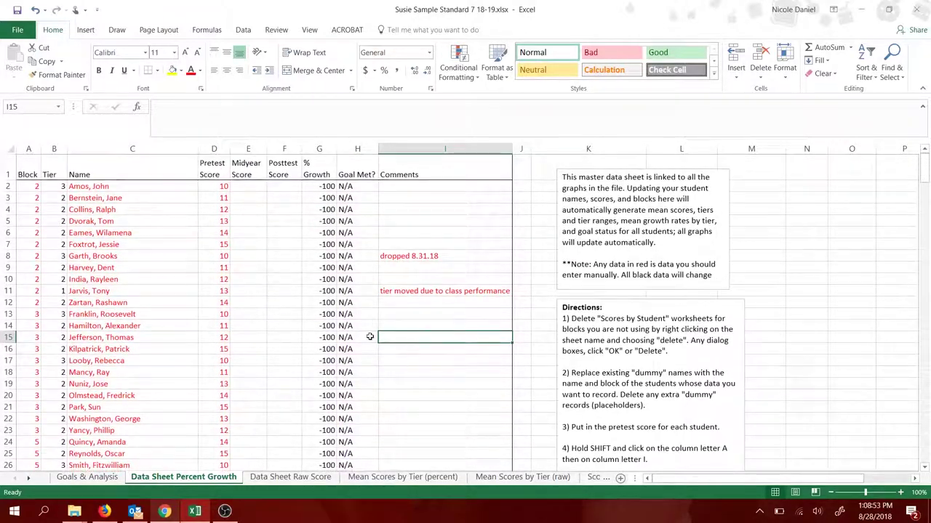
# Step: Add a new student in row 32 with block 3, the student's name and a pretest score of 10
pyautogui.scroll(-4, 166, 370)
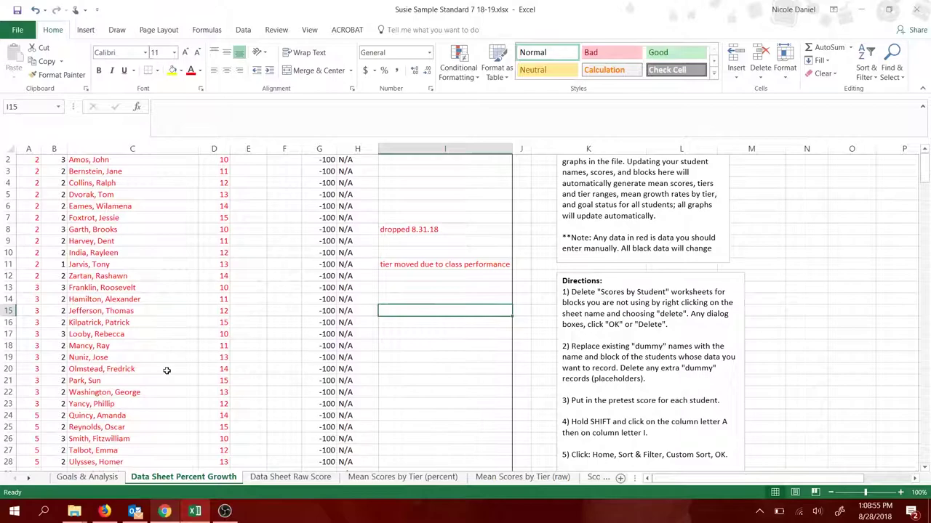
pyautogui.click(33, 383)
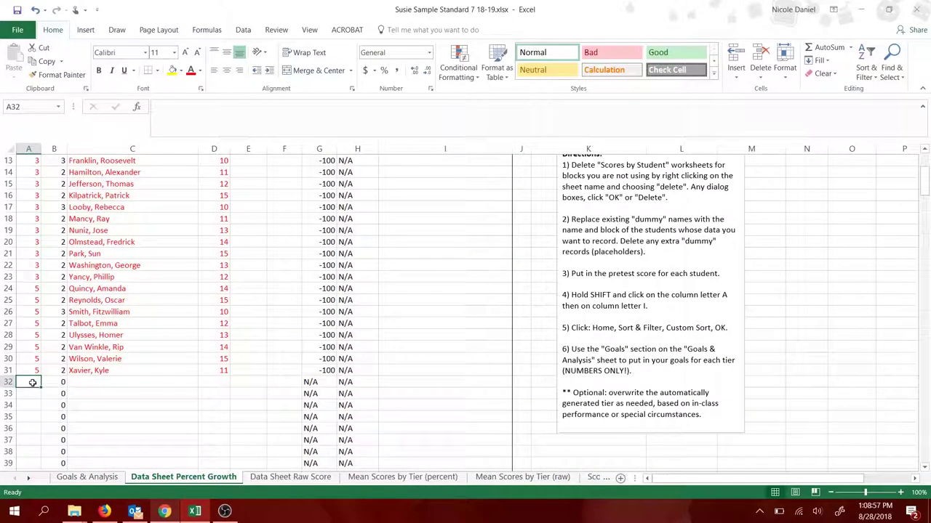
pyautogui.write('3')
pyautogui.press('Tab')
pyautogui.press('Tab')
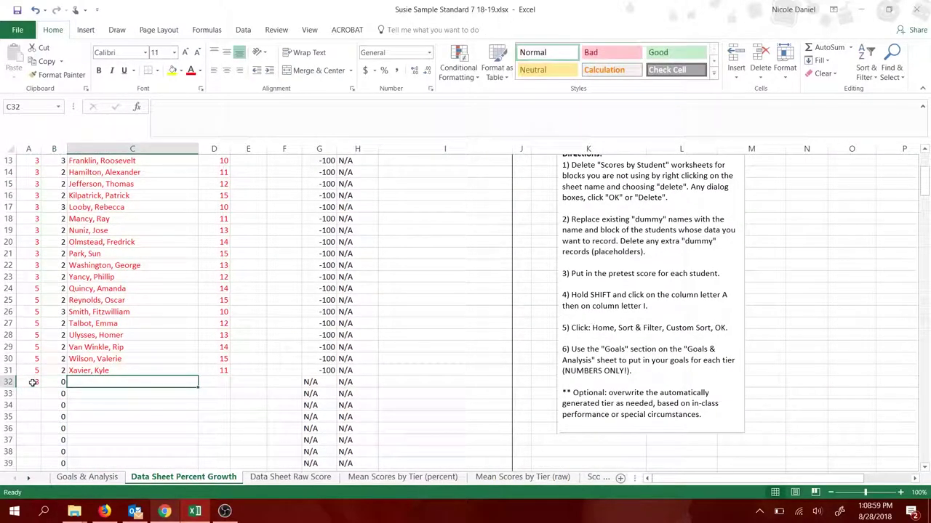
pyautogui.write('Sample')
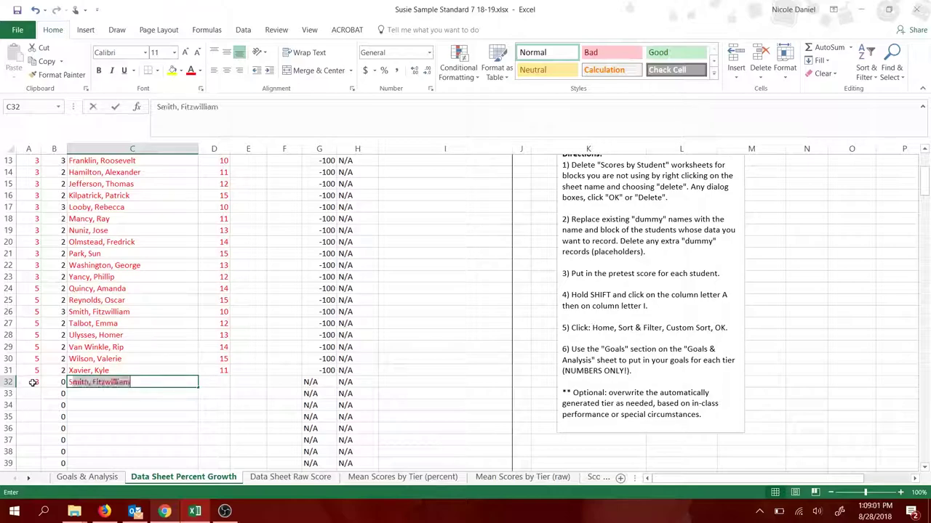
pyautogui.write(', ')
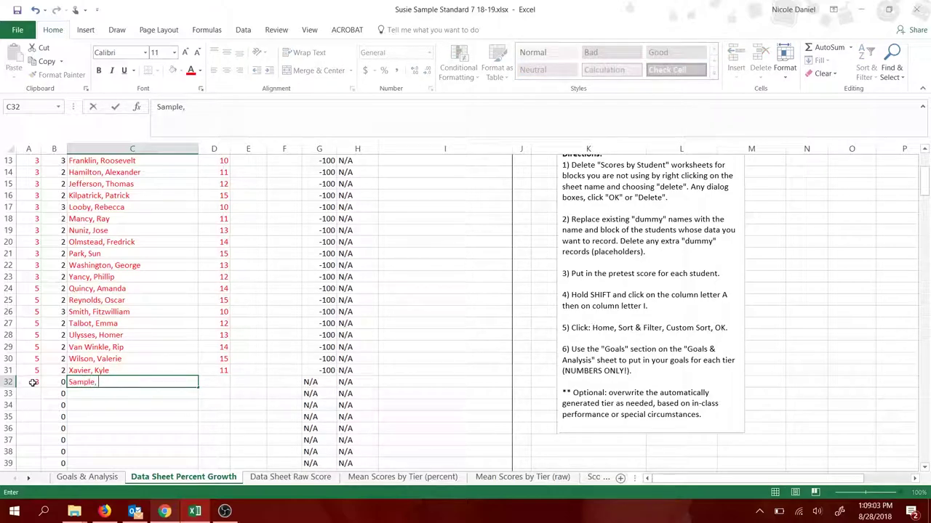
pyautogui.write('Mat')
pyautogui.press('Tab')
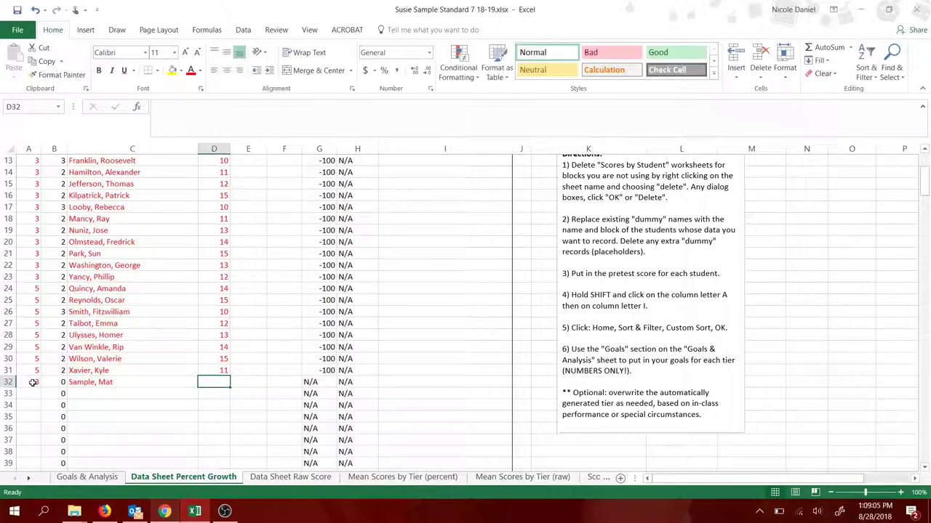
pyautogui.write('10')
pyautogui.press('Tab')
pyautogui.press('Tab')
pyautogui.press('Tab')
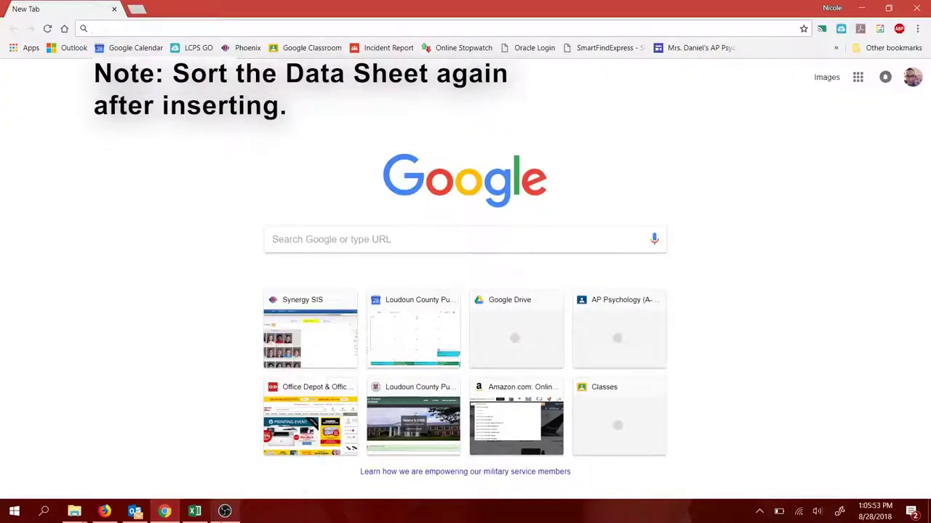
# Step: Switch to the Goals & Analysis sheet in Excel and select empty cell L8
pyautogui.click(195, 511)
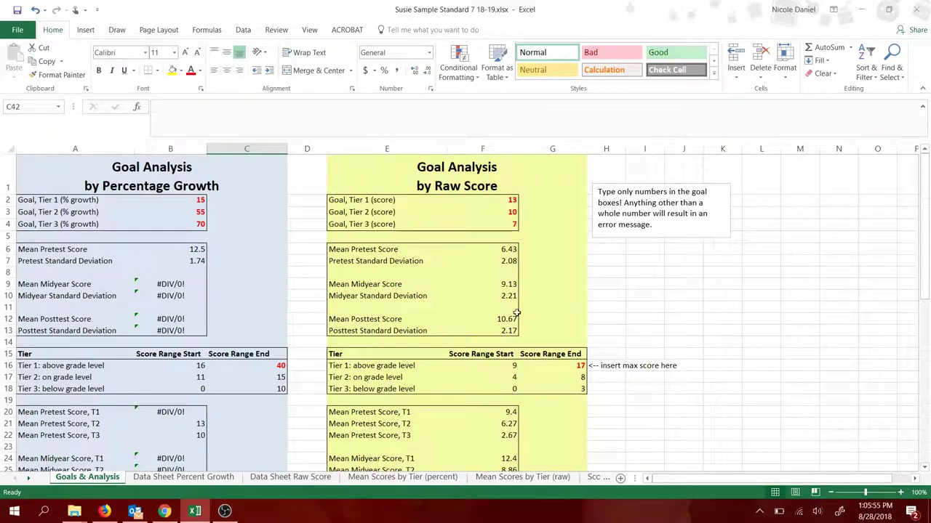
pyautogui.click(765, 271)
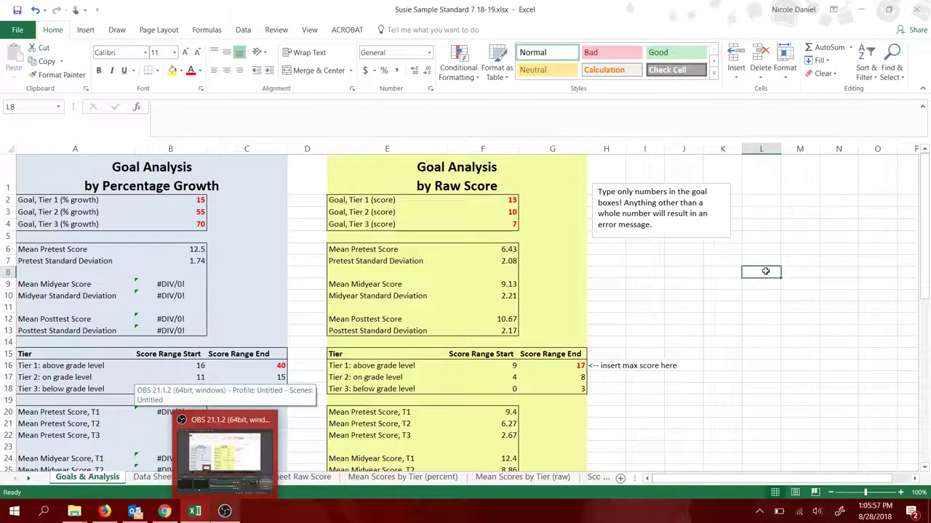